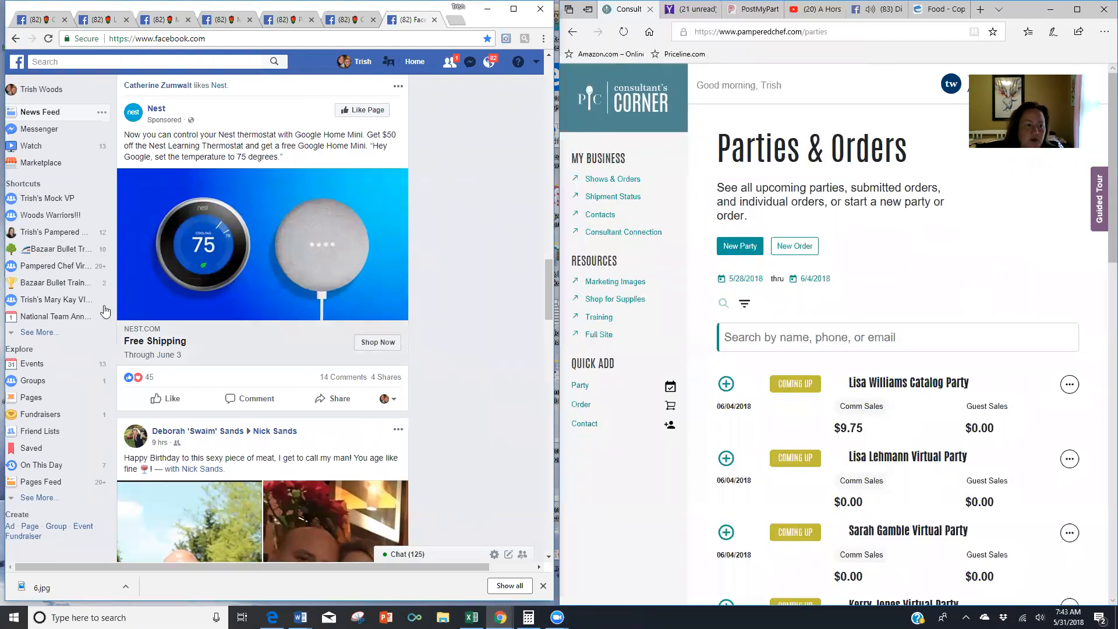
- From Facebook's Events page, open a blank Create Private Event form
click(35, 364)
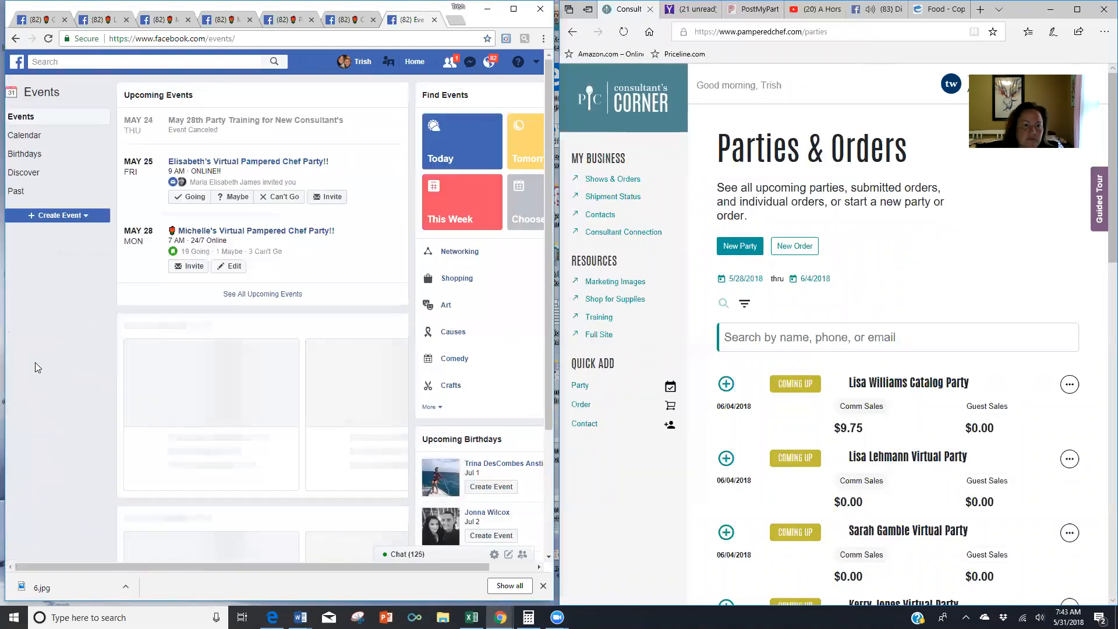
click(40, 218)
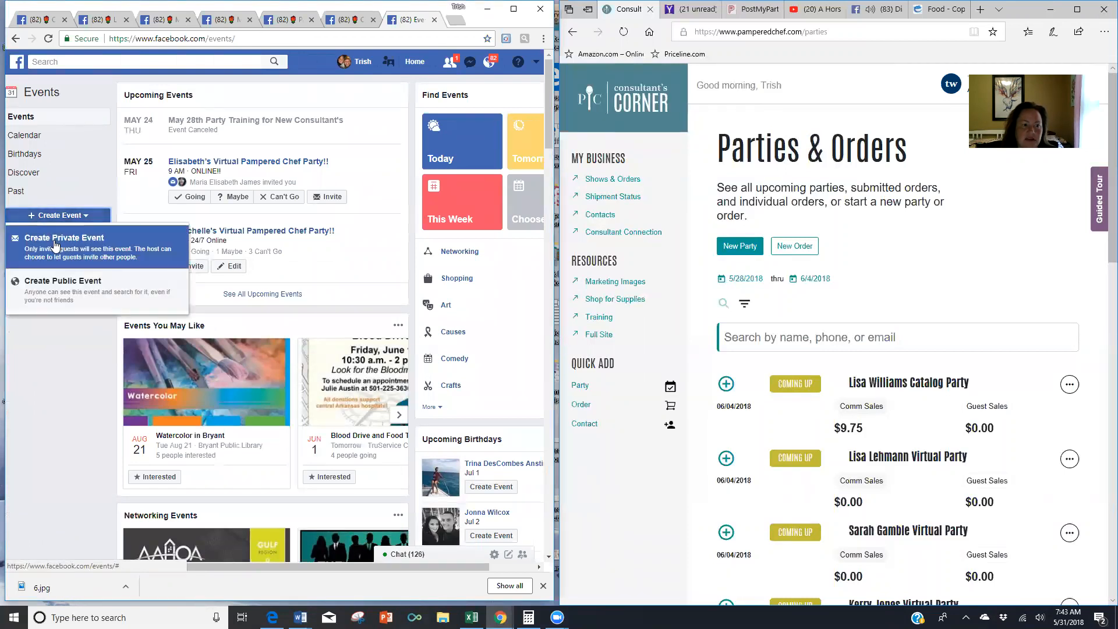
click(56, 243)
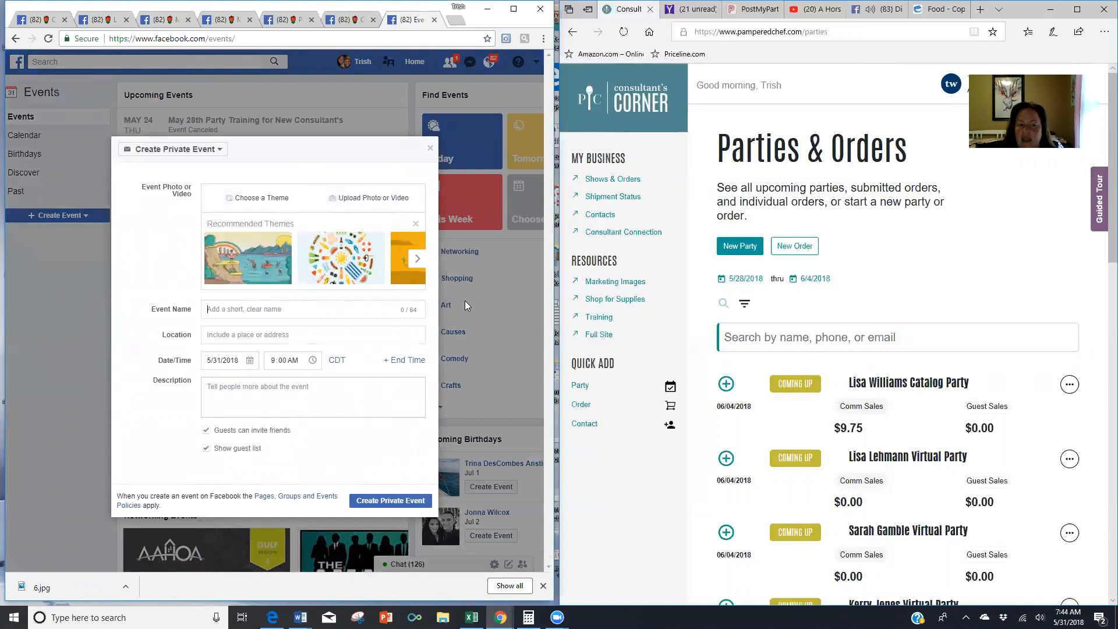
click(930, 254)
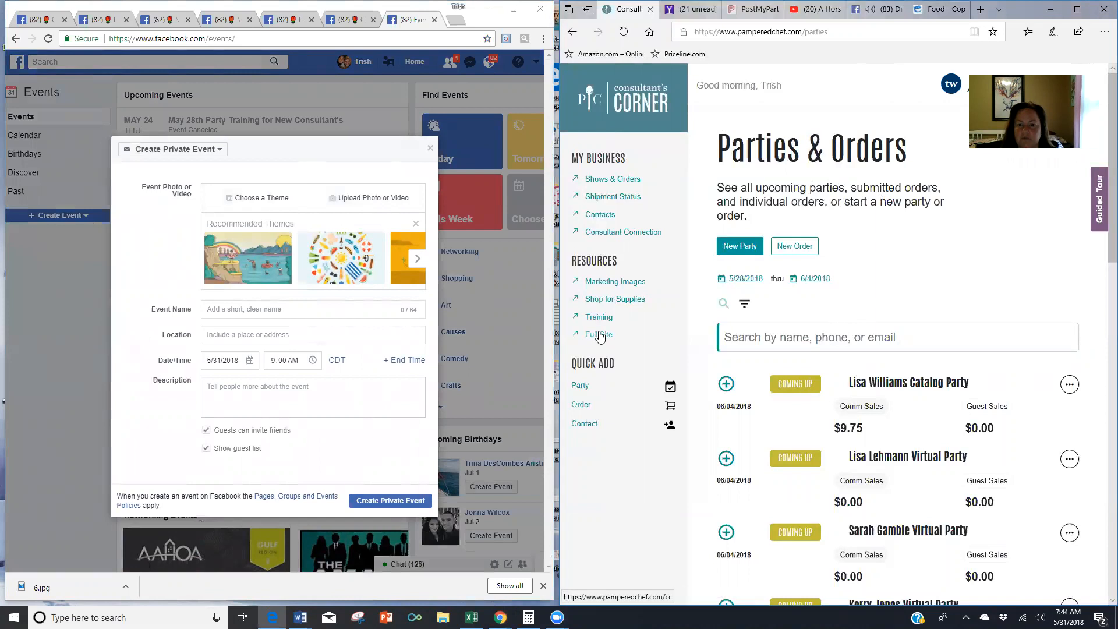
- Open the Marketing Images library and browse the Social image collection
click(603, 288)
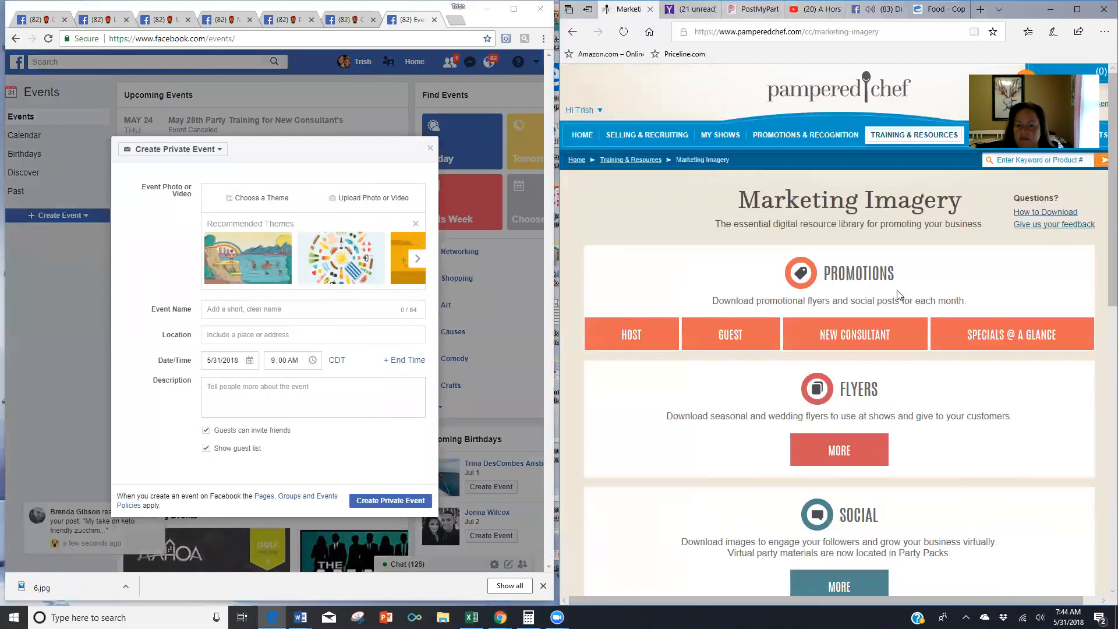
scroll(909, 238, down, 5)
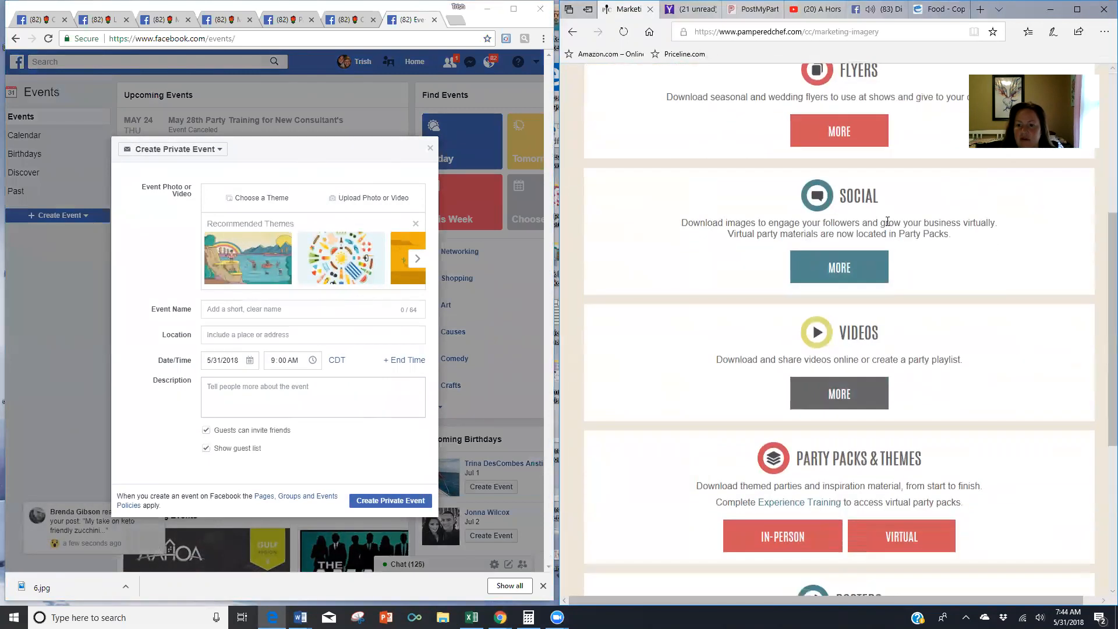
click(842, 268)
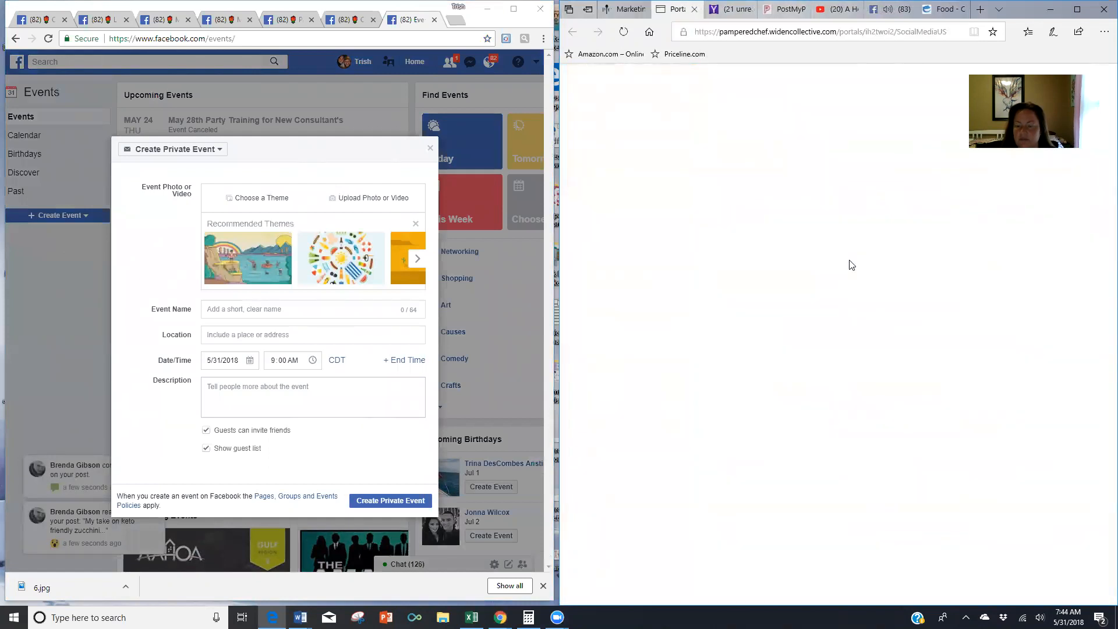
scroll(850, 273, down, 10)
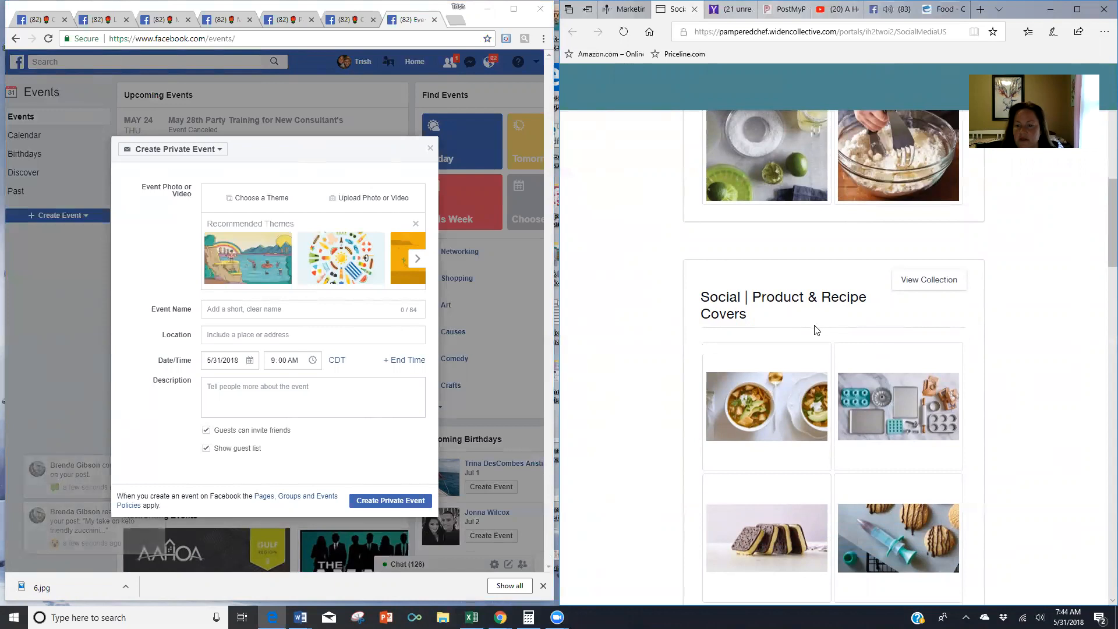
scroll(815, 325, up, 5)
scroll(815, 325, up, 3)
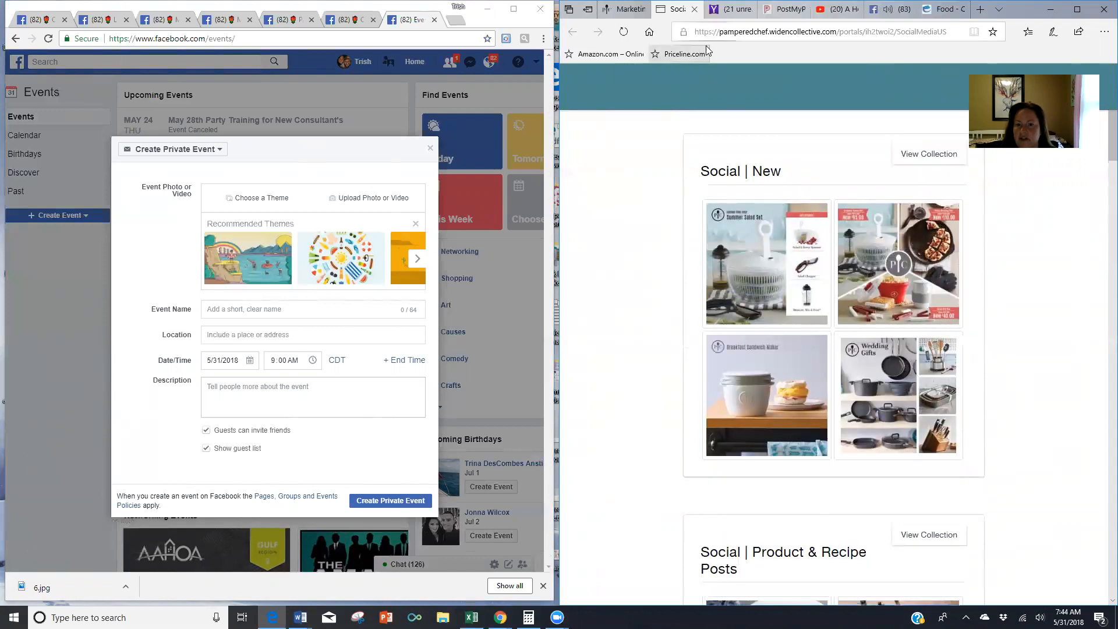
click(695, 10)
scroll(733, 326, up, 5)
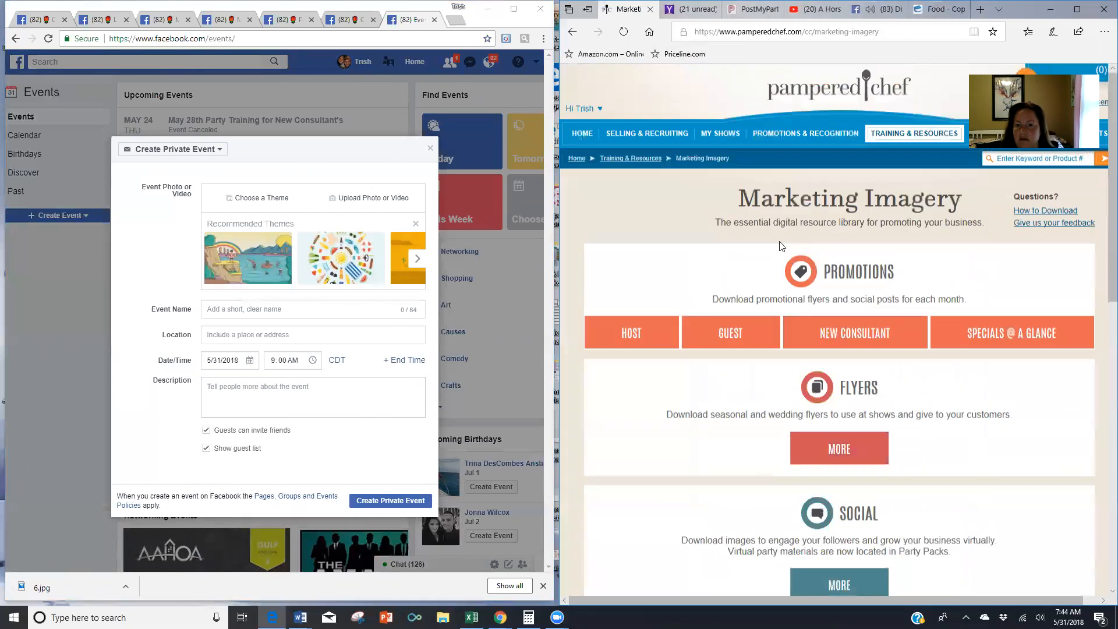
- Open the GUEST downloads to view the June guest images, then return to Marketing Imagery
click(750, 340)
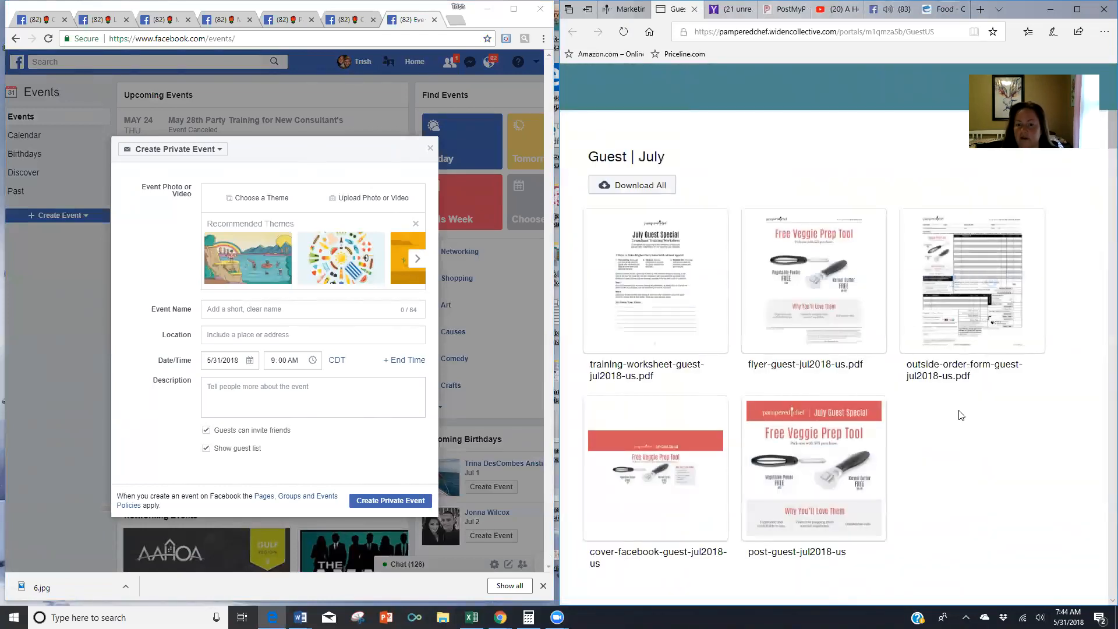
scroll(961, 419, down, 8)
mouse_move(959, 267)
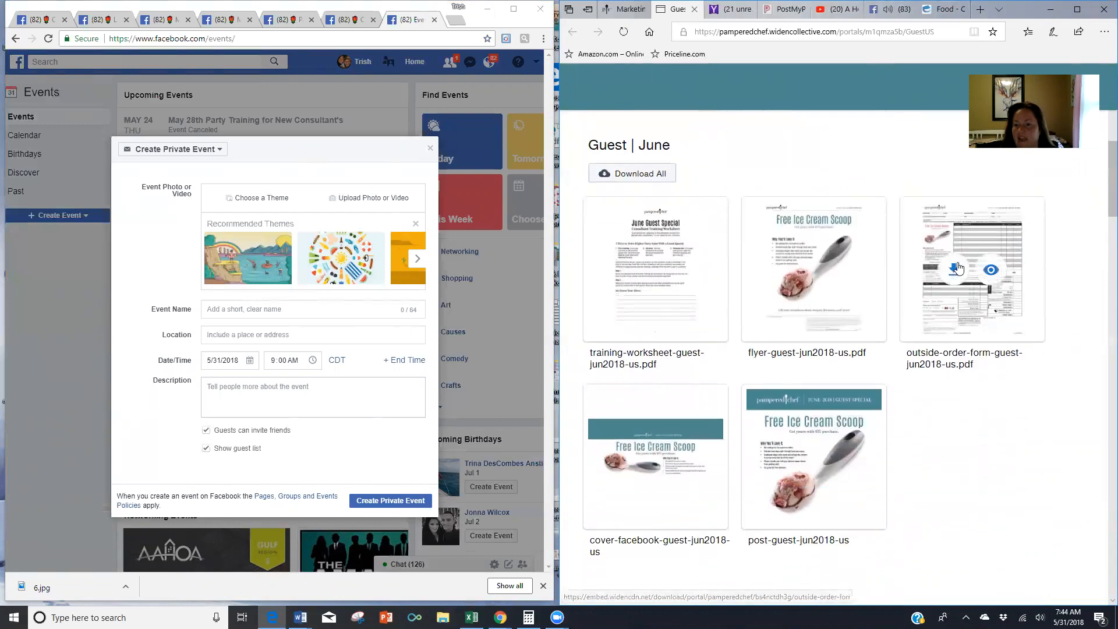
mouse_move(807, 277)
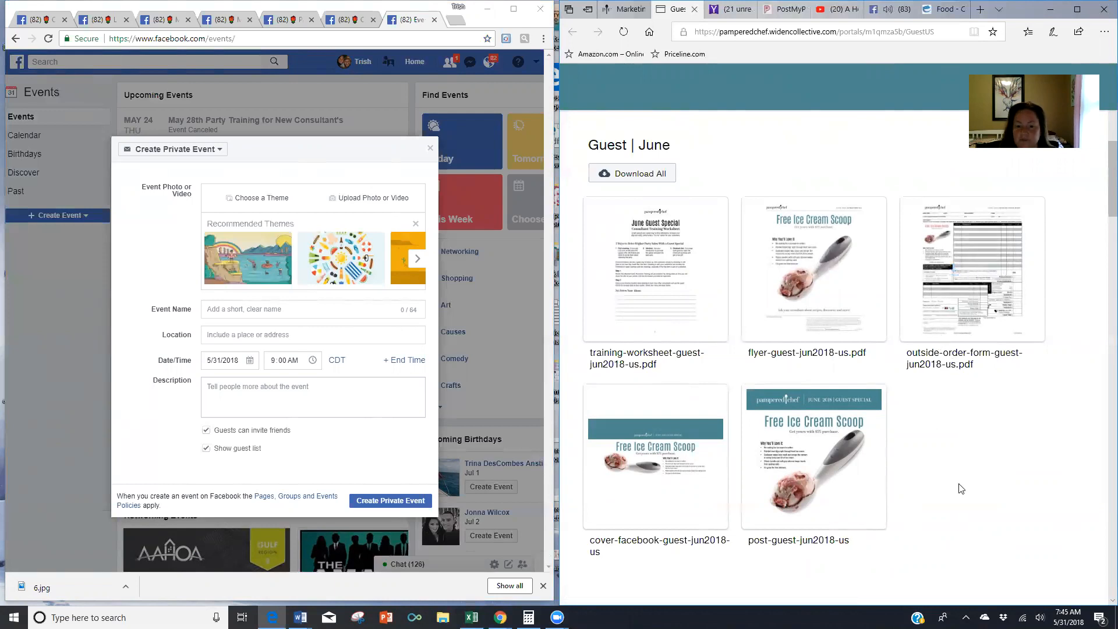
scroll(641, 494, down, 2)
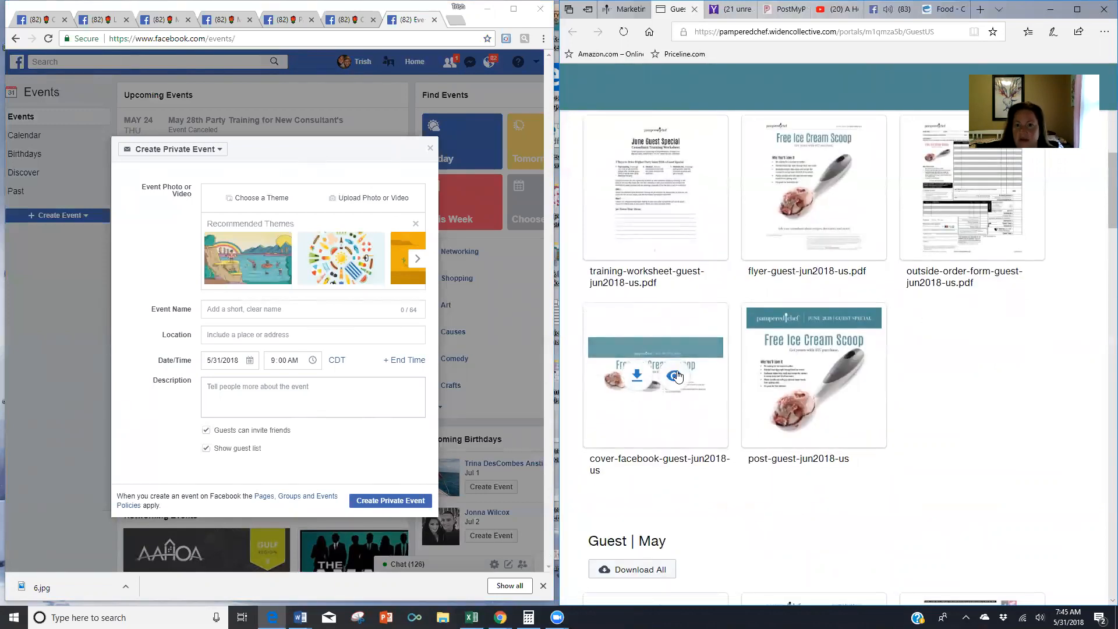
click(631, 17)
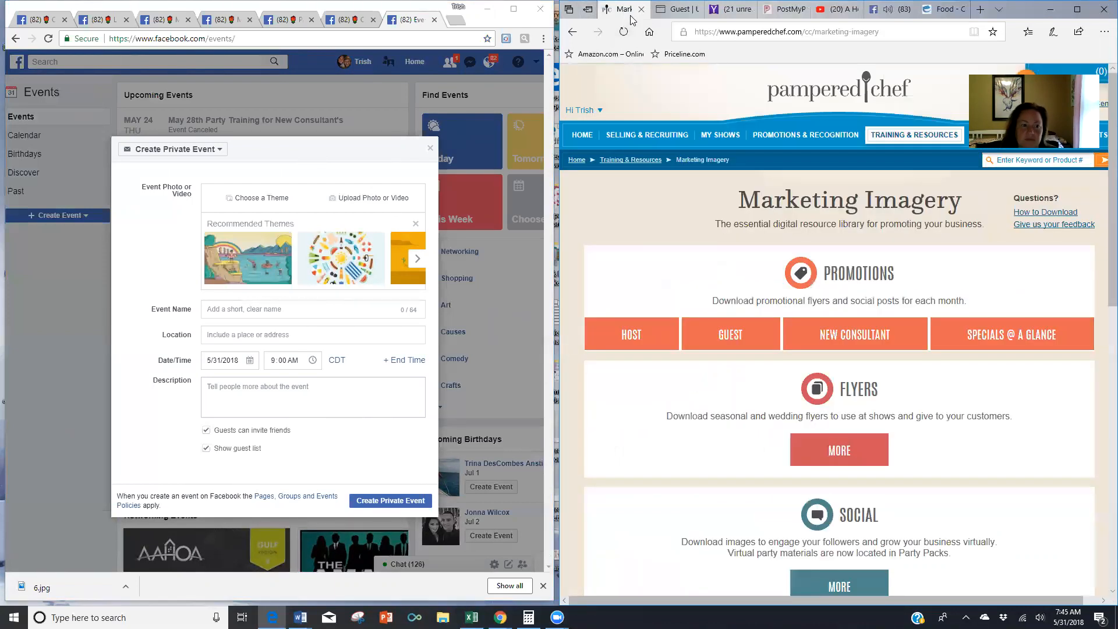
- Upload June Guest Cover from Documents > Host & Guest Specials as the event photo
click(375, 198)
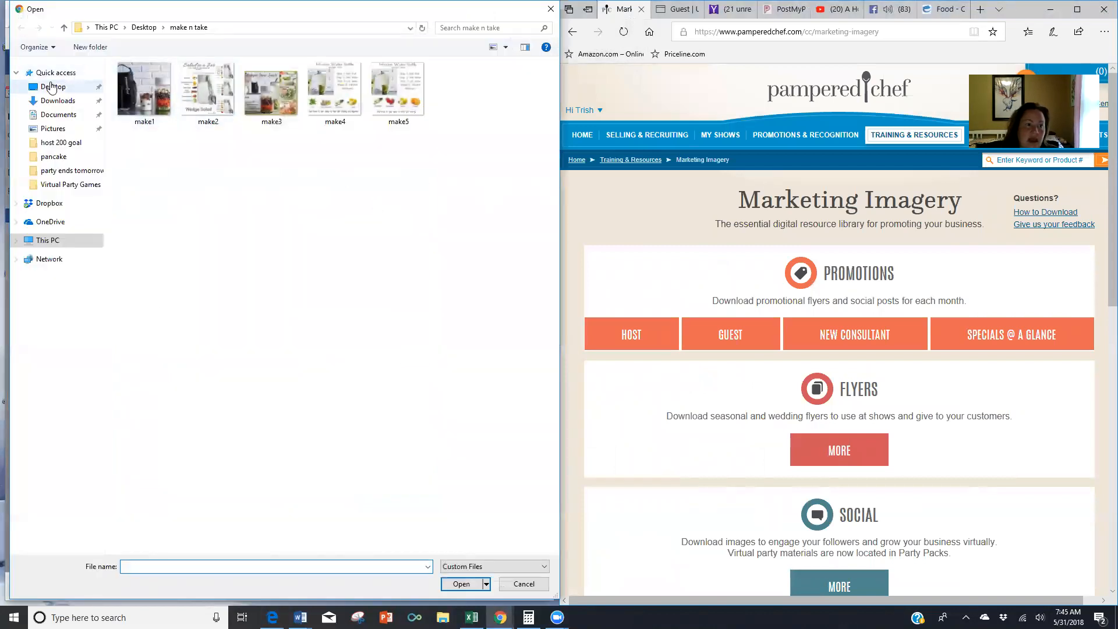
click(56, 116)
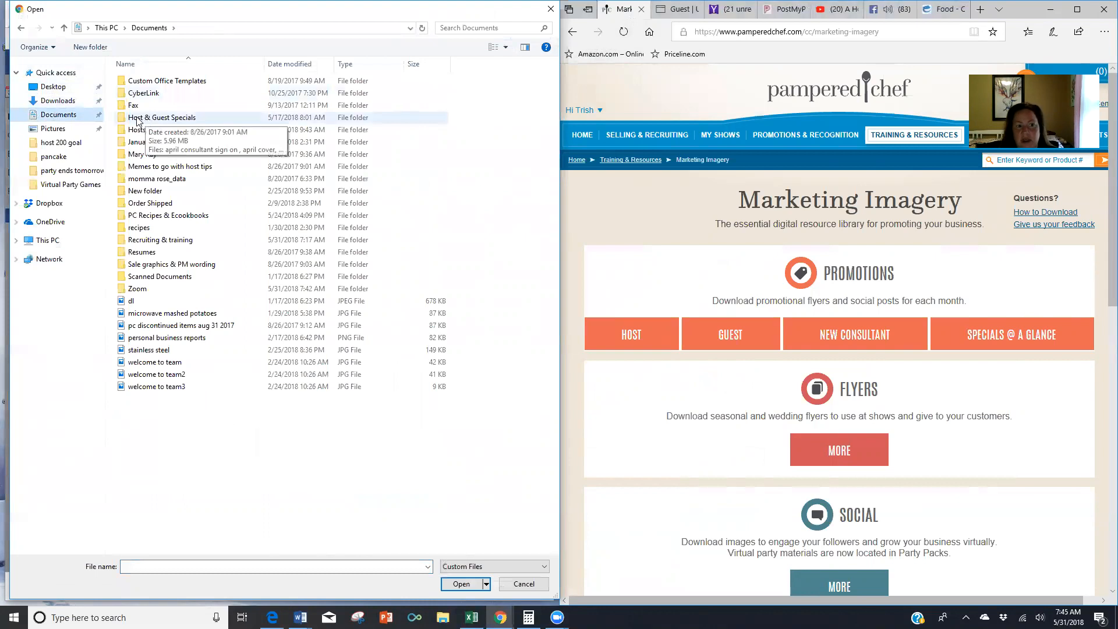
double_click(164, 118)
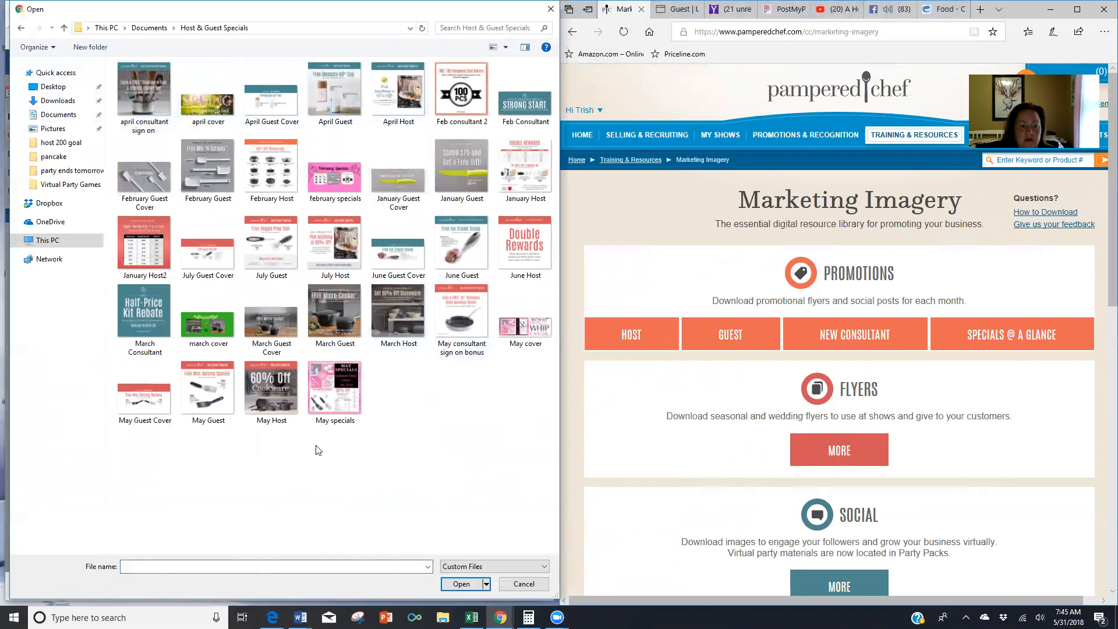
double_click(403, 257)
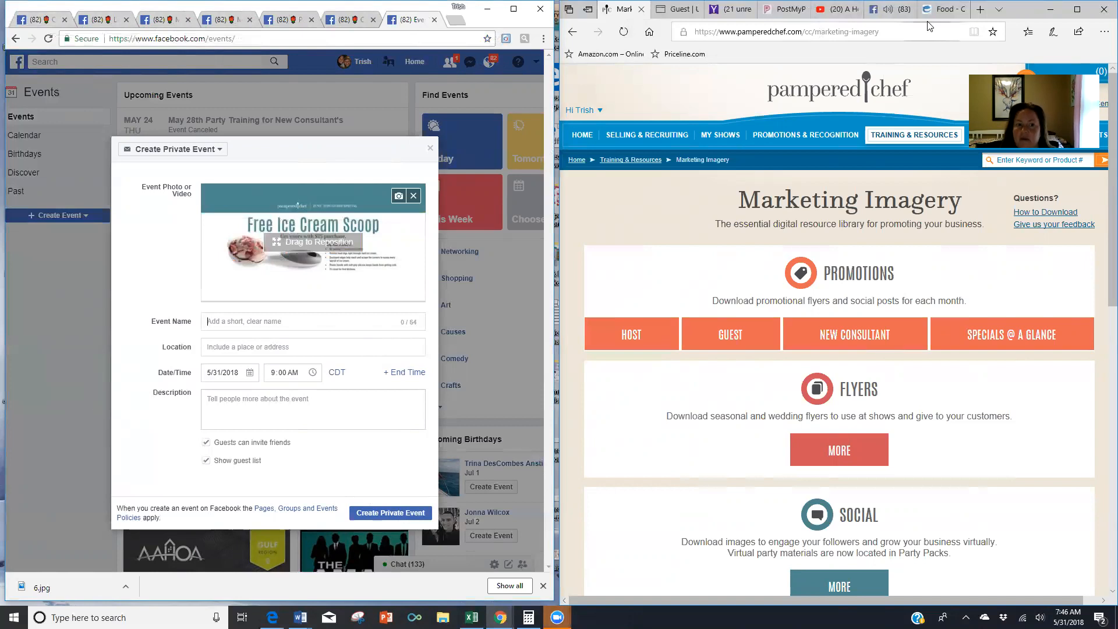
- Name the event with a grapes emoji and the host's virtual Pampered Chef party title, location 24/7 Online
click(940, 9)
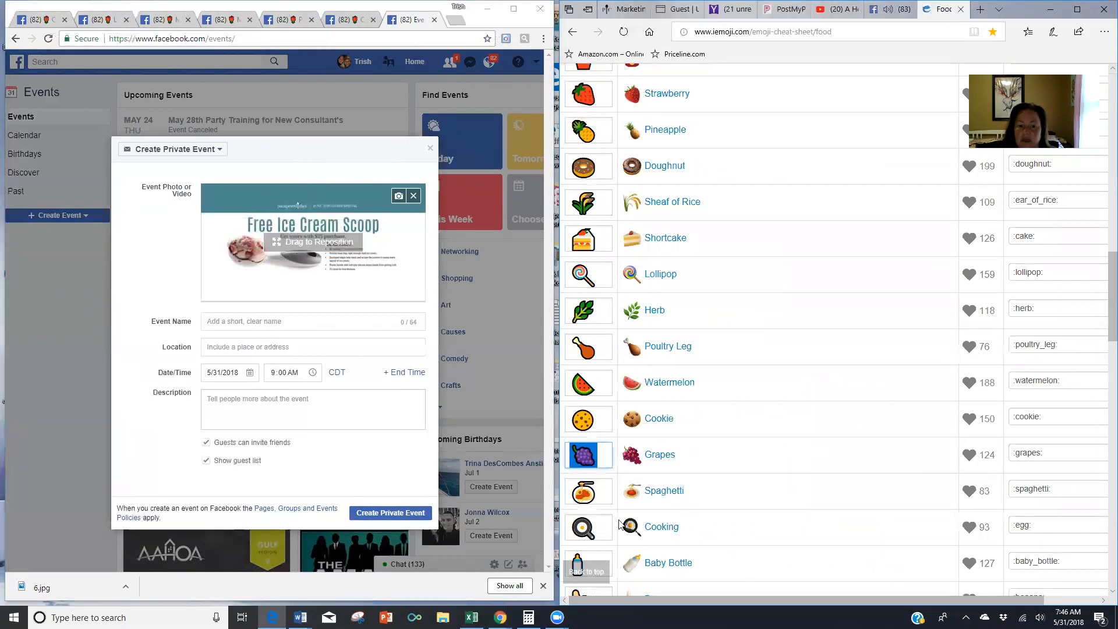
right_click(585, 460)
click(606, 376)
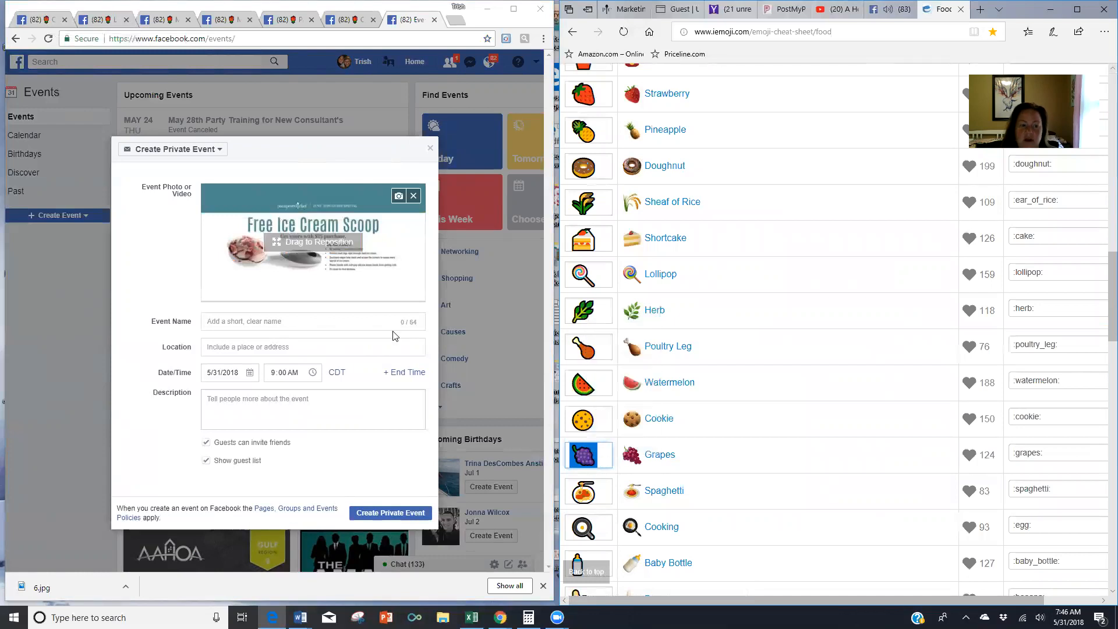
right_click(232, 321)
click(273, 393)
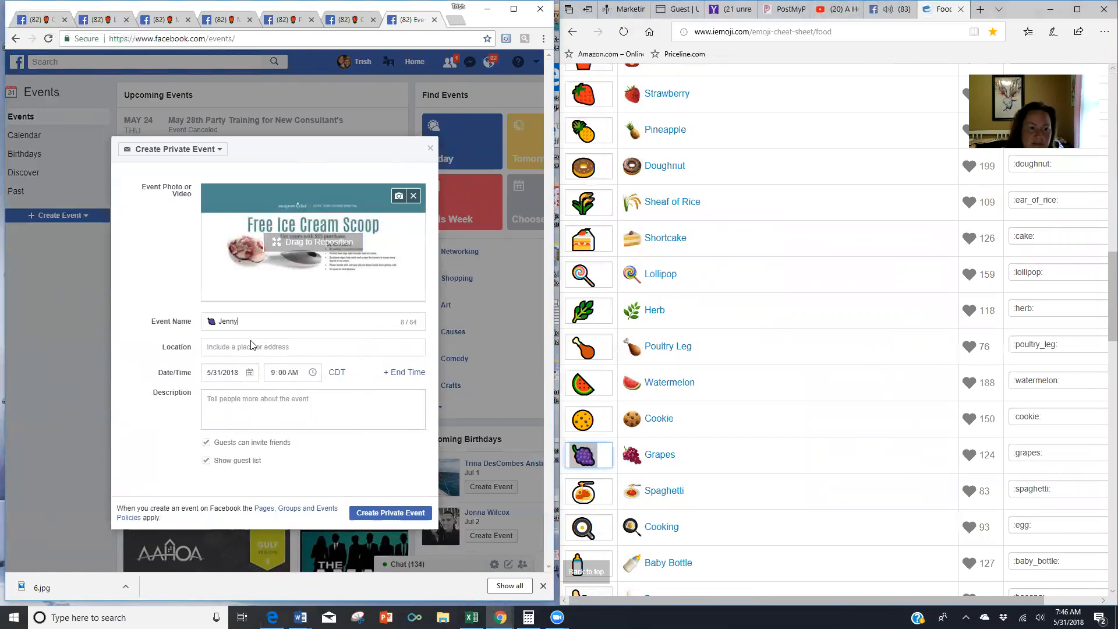
text(Jenny's Virtual Pampered Chef Party!!)
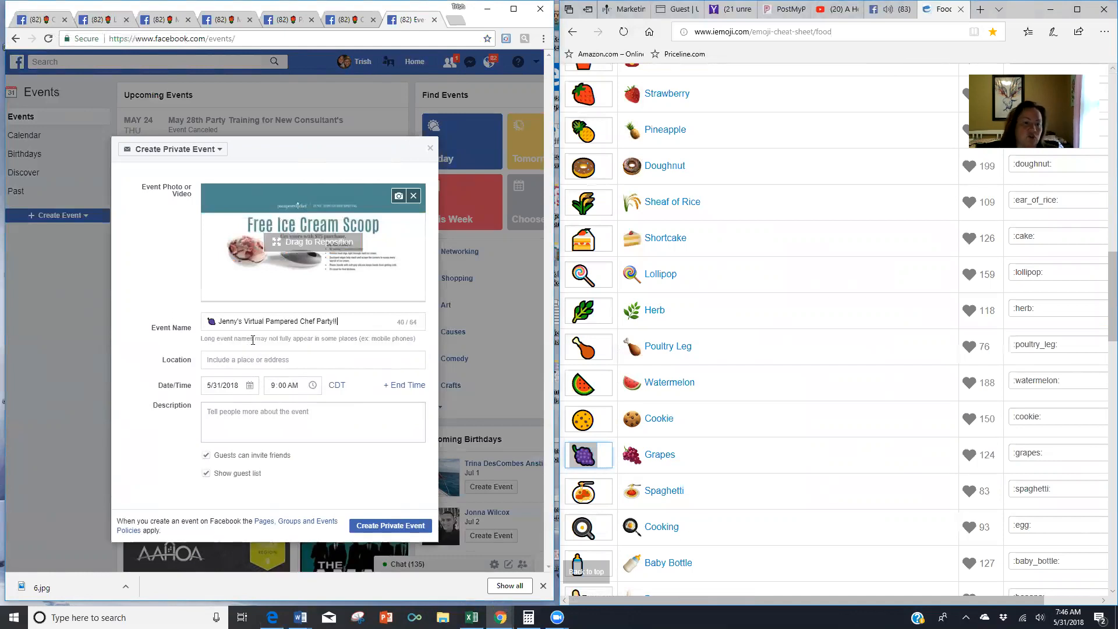
text(24)
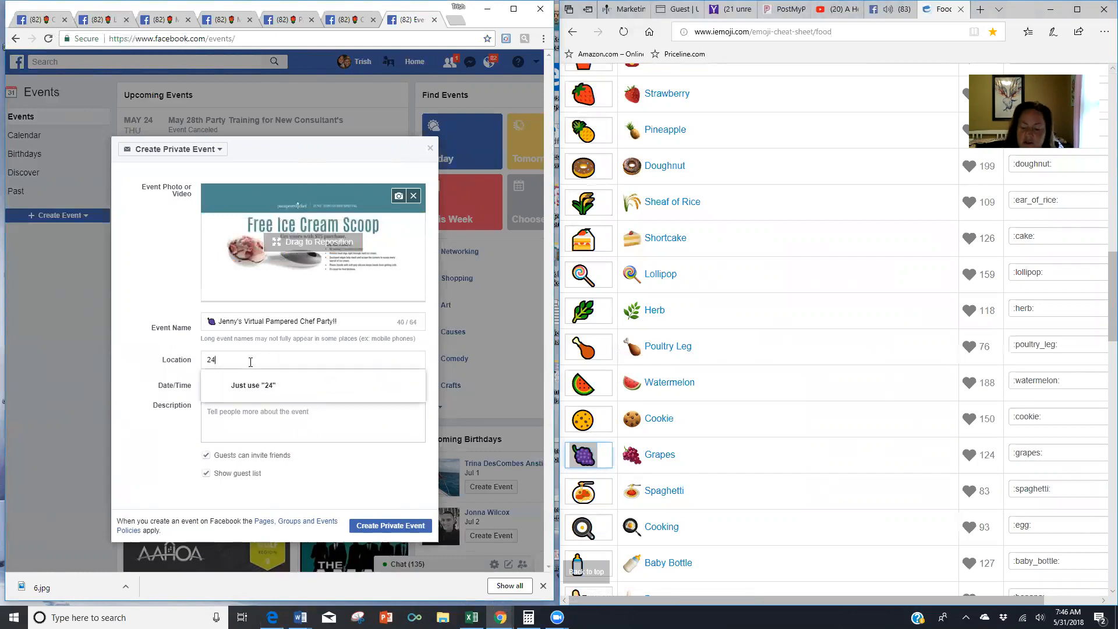
text(/7 Online)
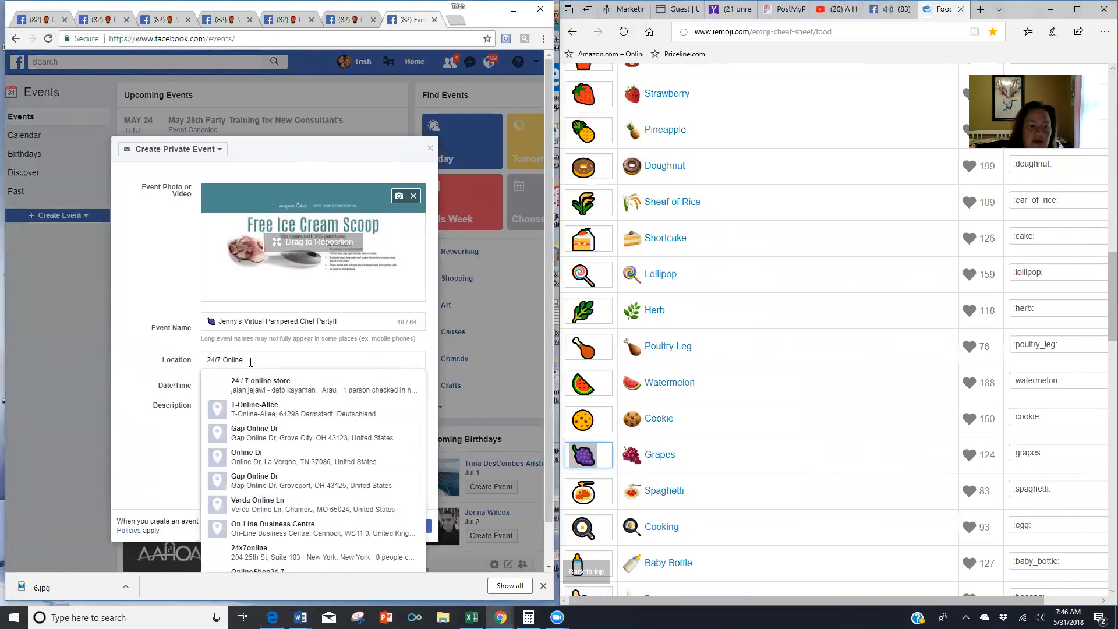
click(152, 291)
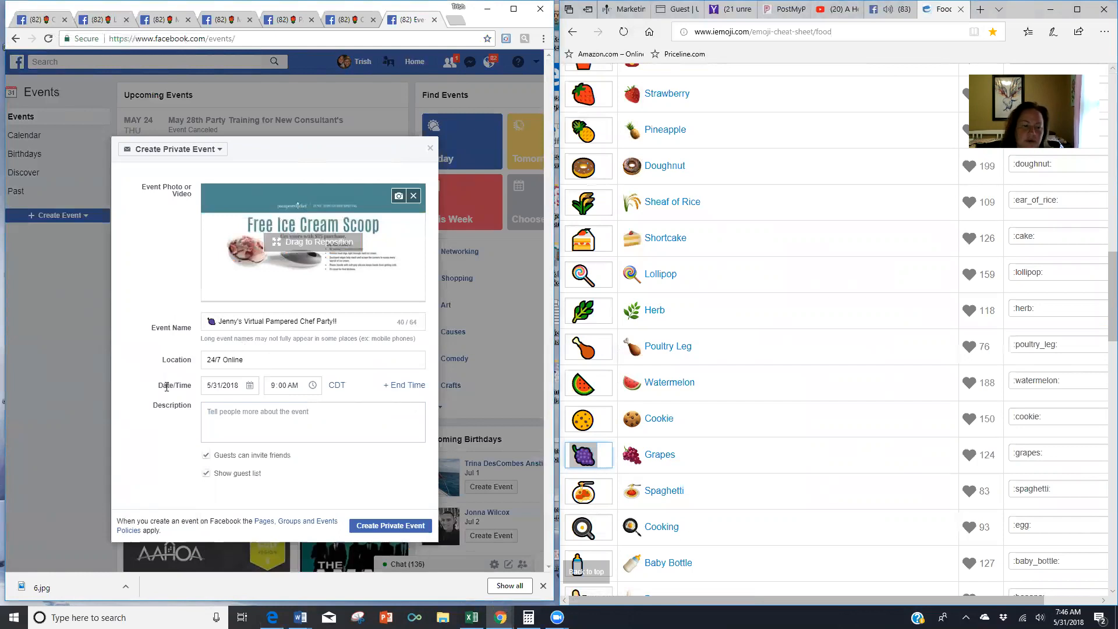
- Reset the event location to exactly '24/7 Online'
triple_click(257, 358)
key(BackSpace)
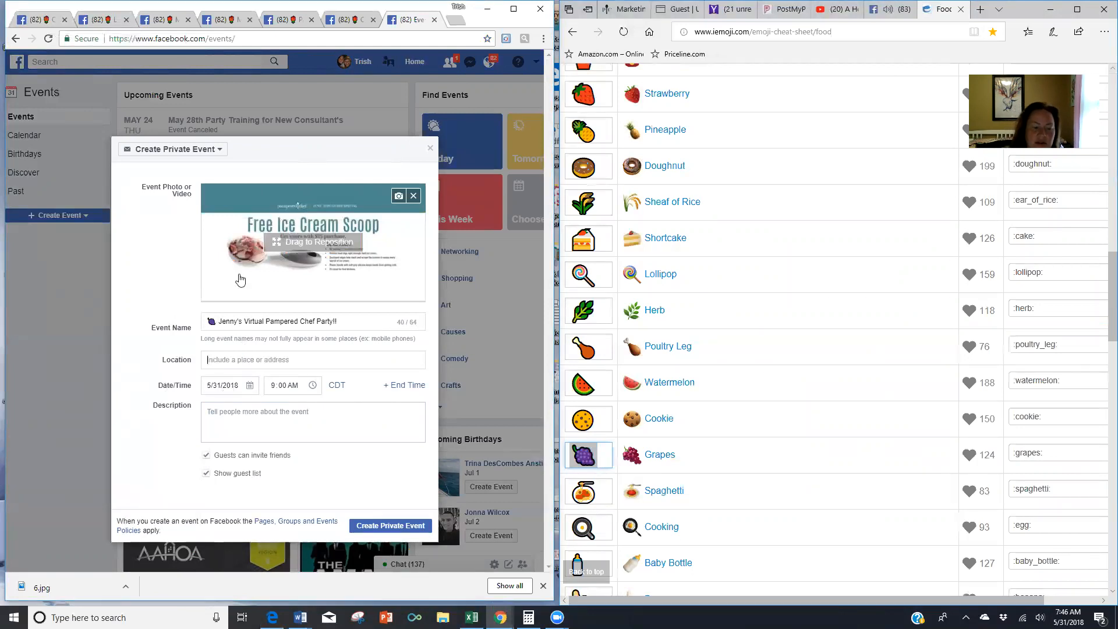
text(24/8)
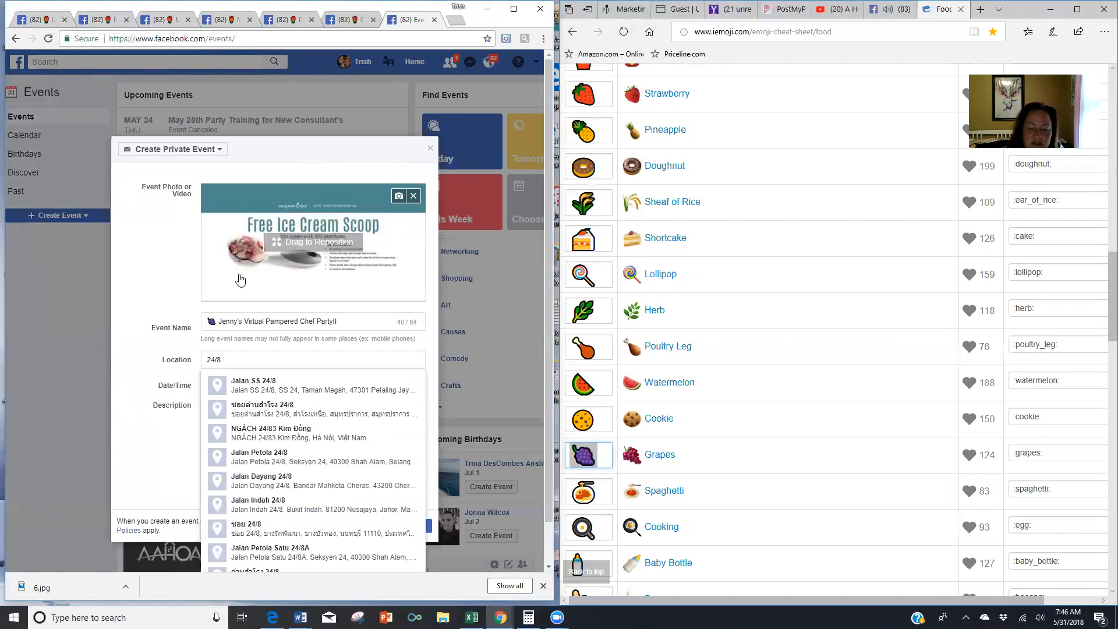
key(BackSpace)
text(7)
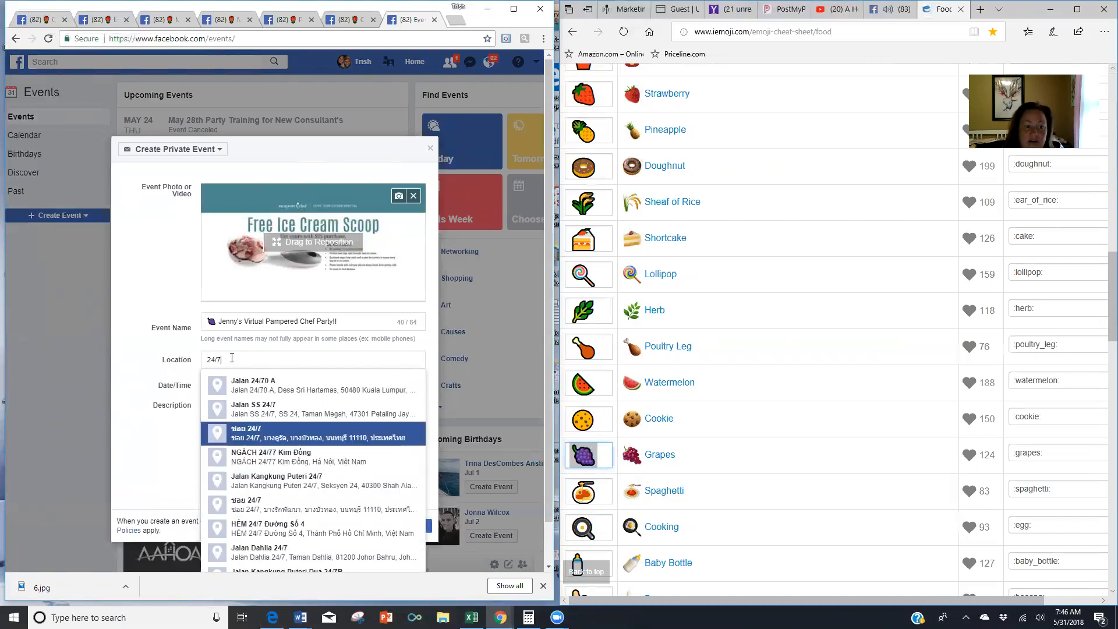
text( Online)
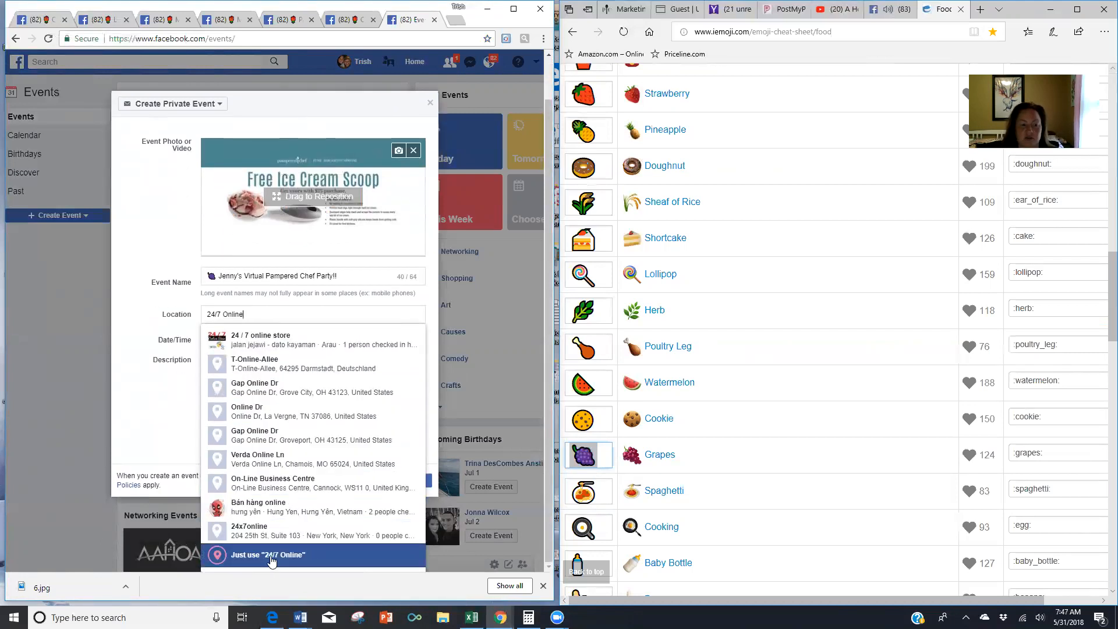
click(158, 230)
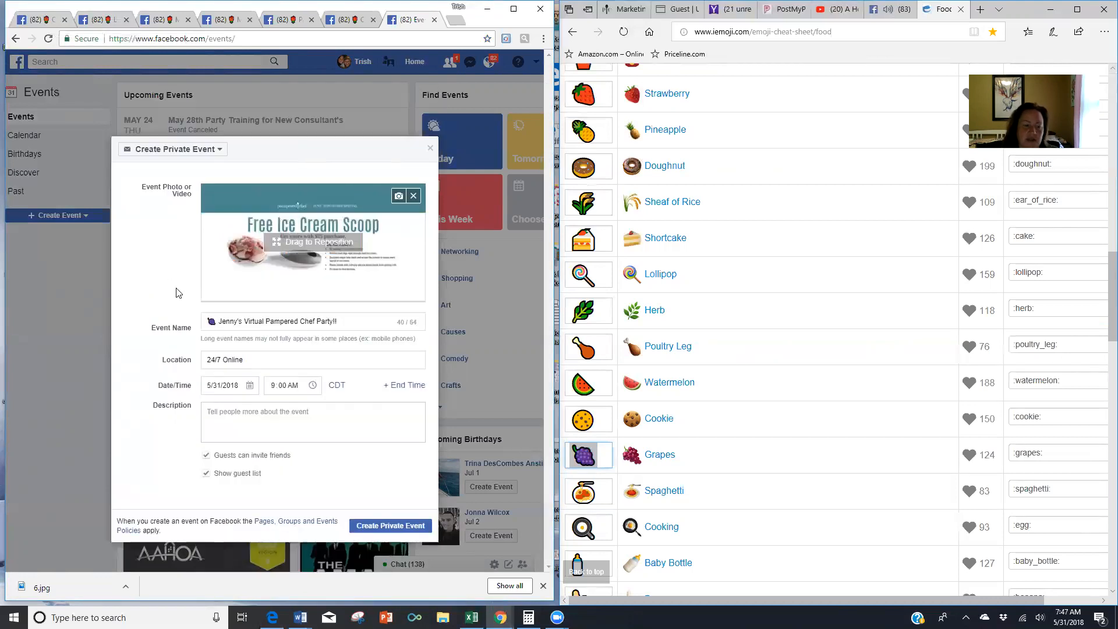
- Set the event start to June 4, 2018 at 7:00 AM
click(249, 387)
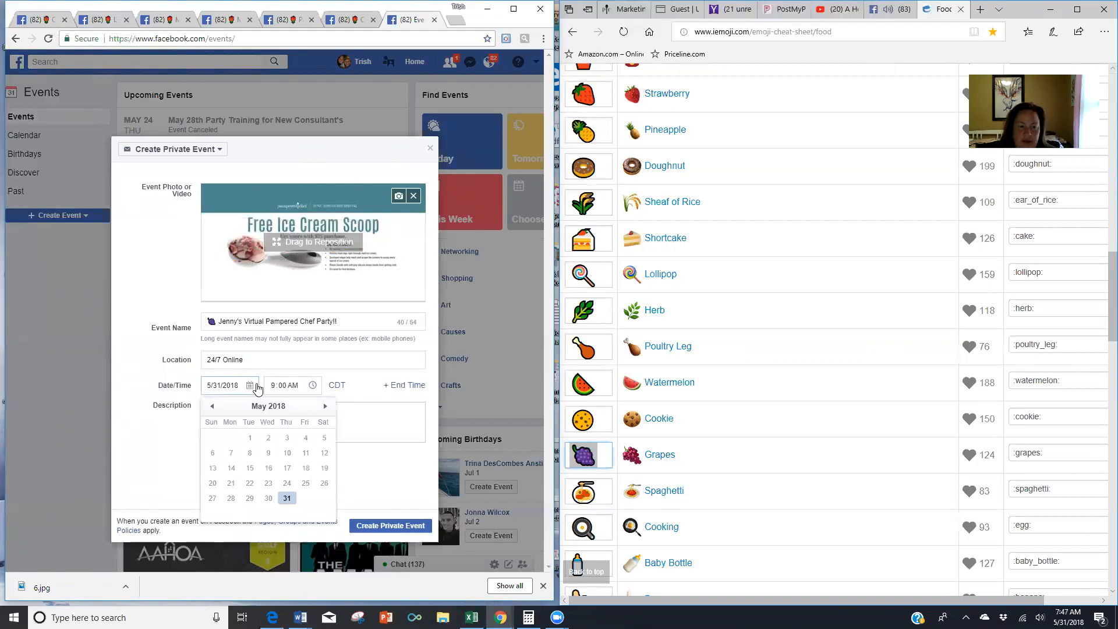
click(325, 406)
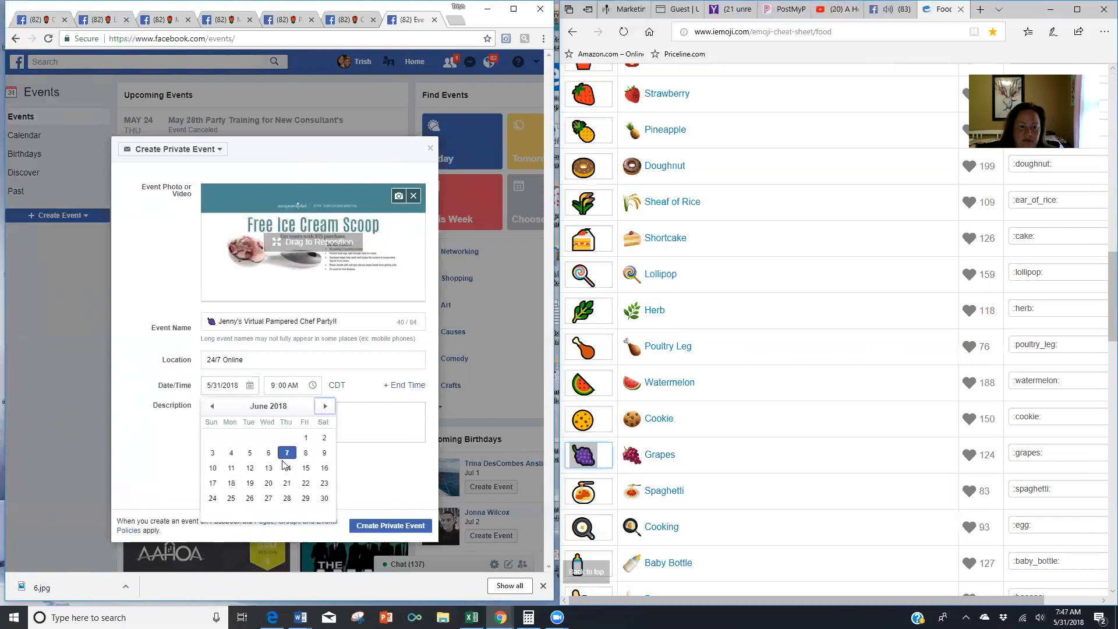
click(231, 453)
click(279, 385)
text(7)
- Add an end time of June 8, 2018 at 11:59 PM
click(404, 386)
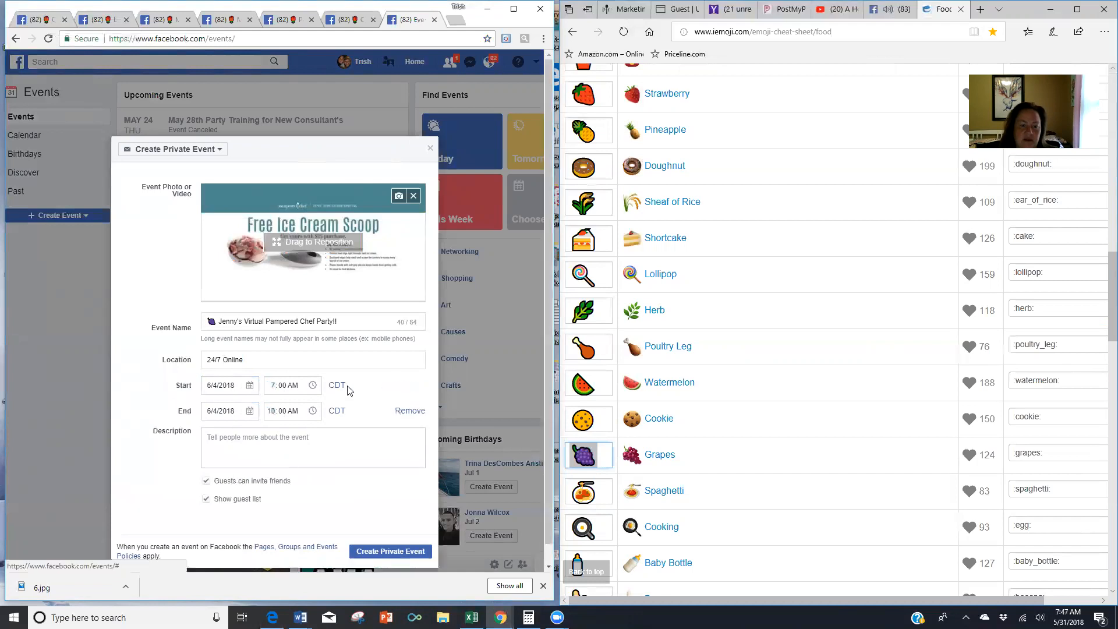
click(248, 411)
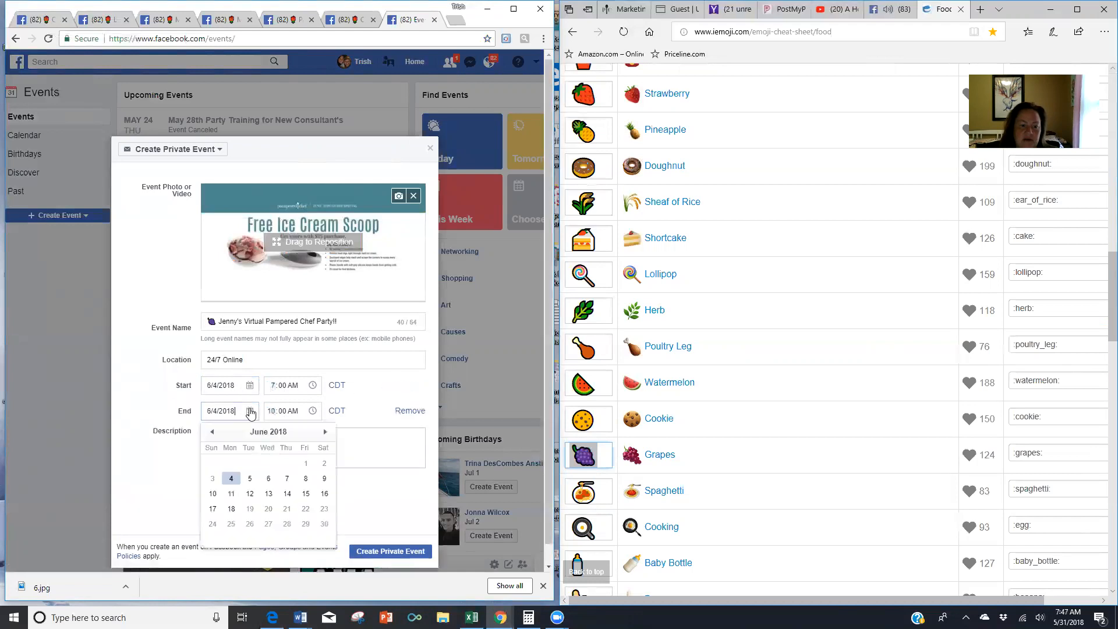
click(306, 478)
click(284, 412)
text(1159p)
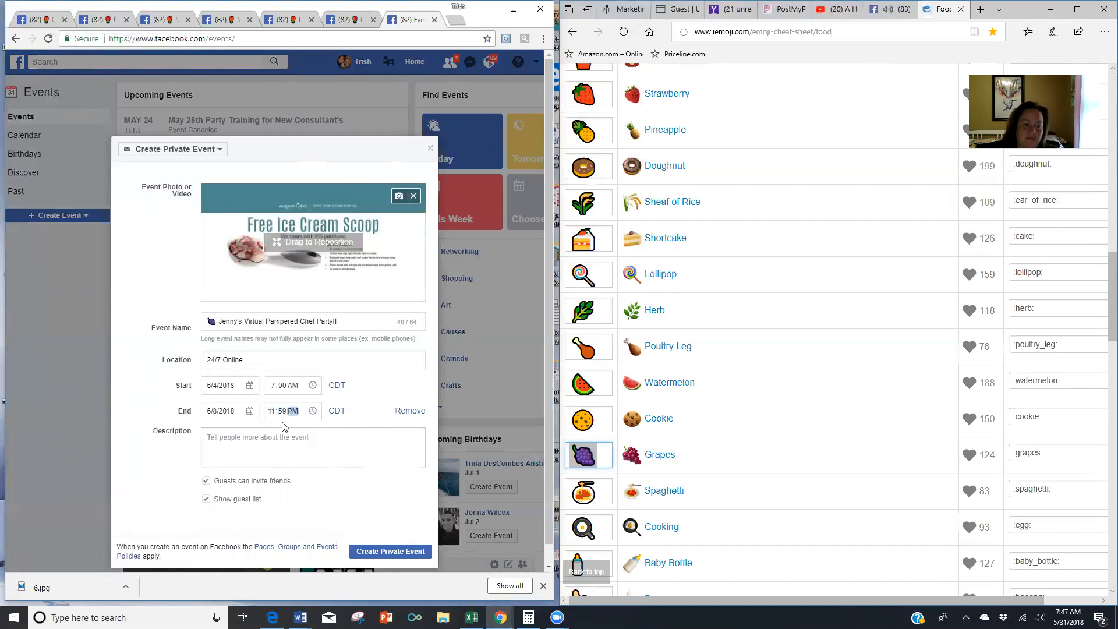
click(252, 444)
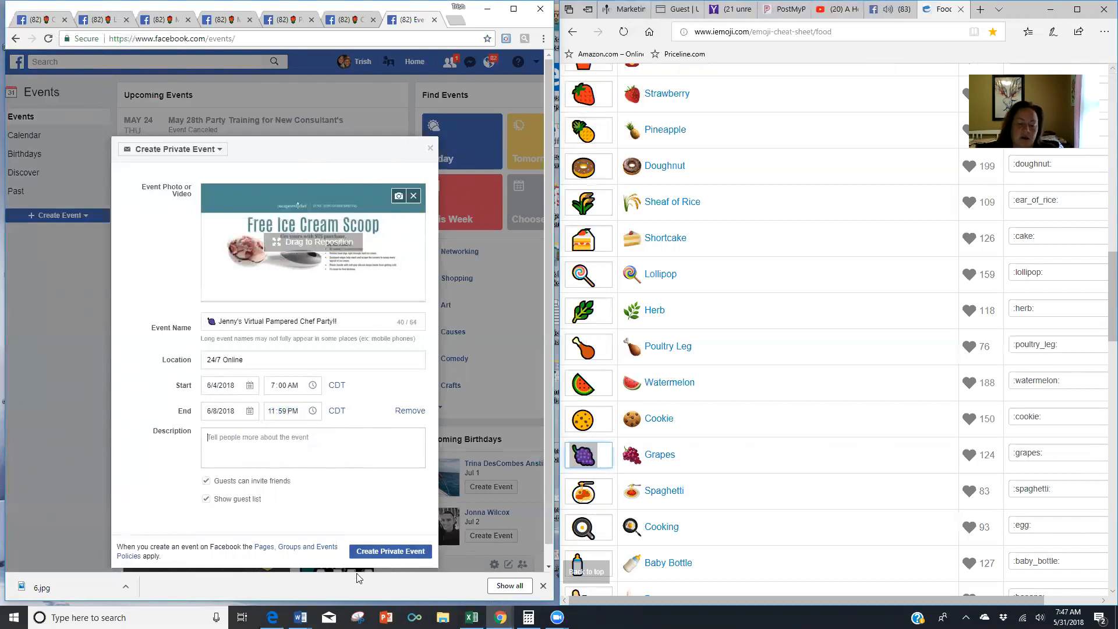
mouse_move(300, 618)
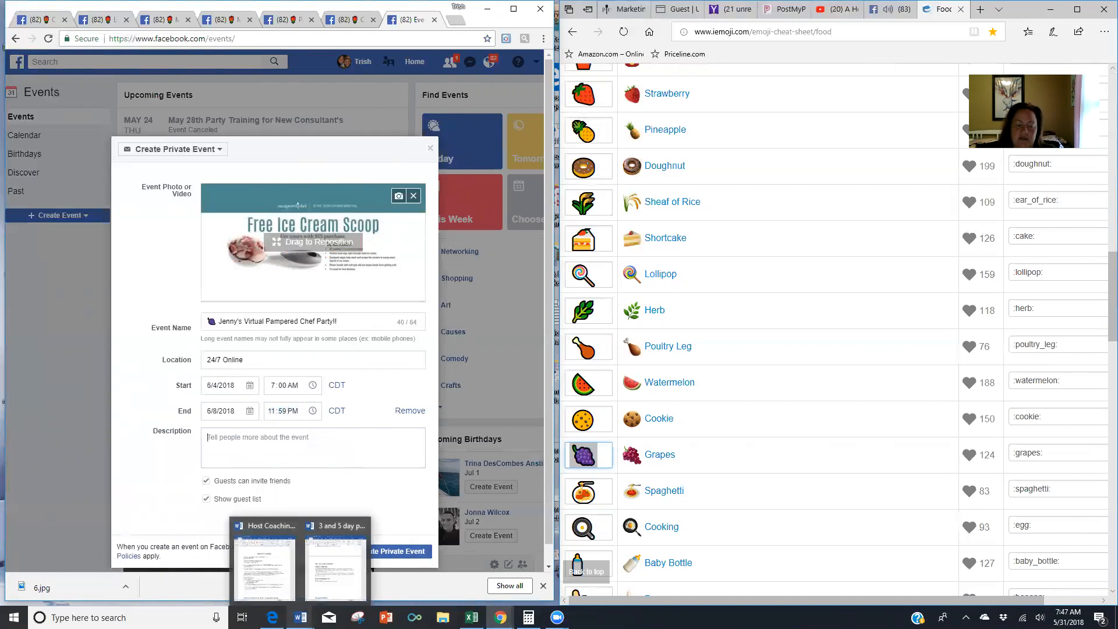
mouse_move(278, 574)
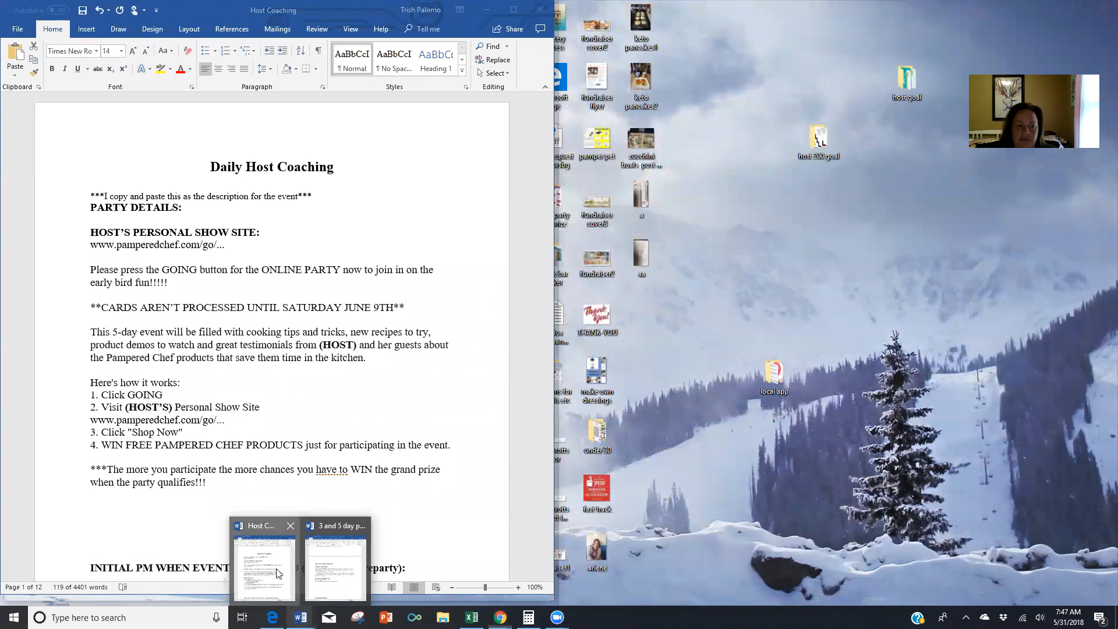
- Copy the Host Coaching document's text from PARTY DETAILS through 'qualifies!!!'
click(278, 574)
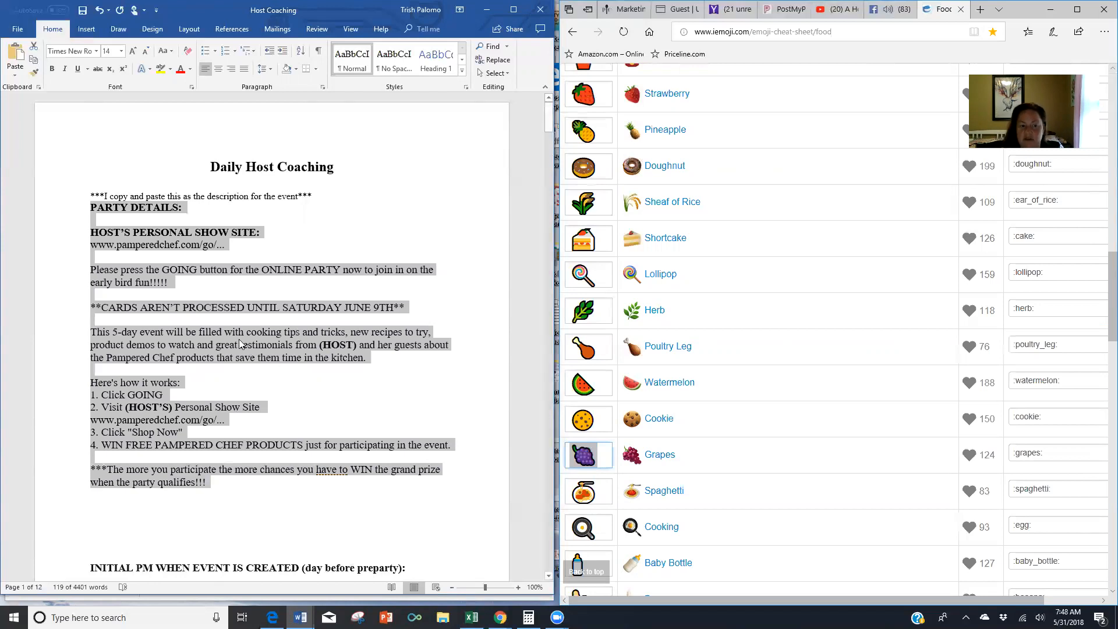
click(169, 344)
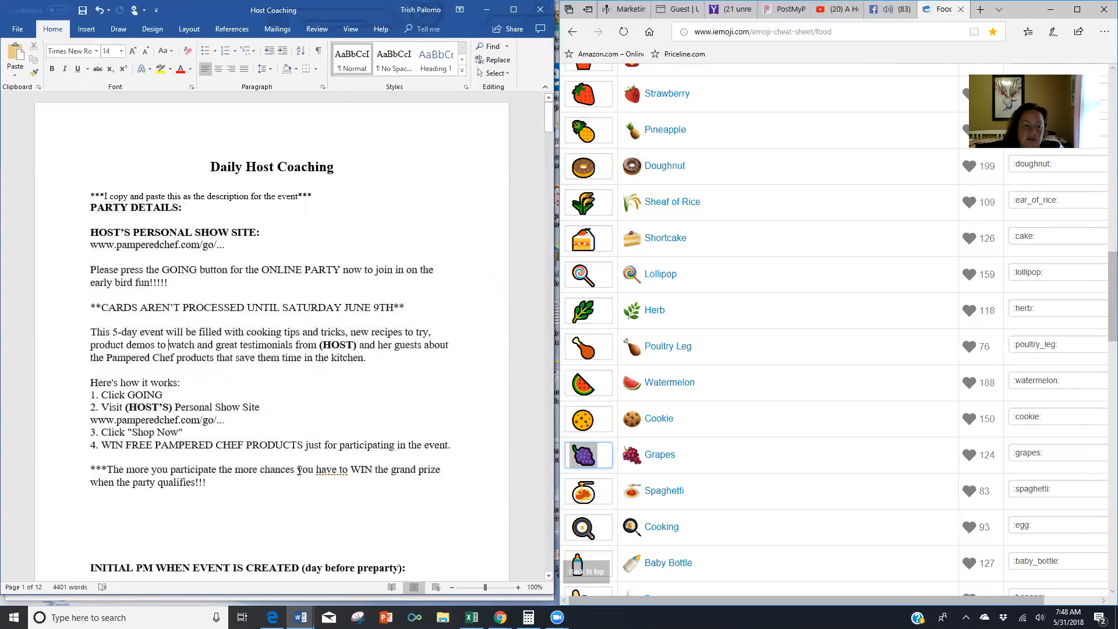
drag(228, 489, 91, 213)
click(93, 214)
drag(211, 481, 92, 215)
right_click(105, 211)
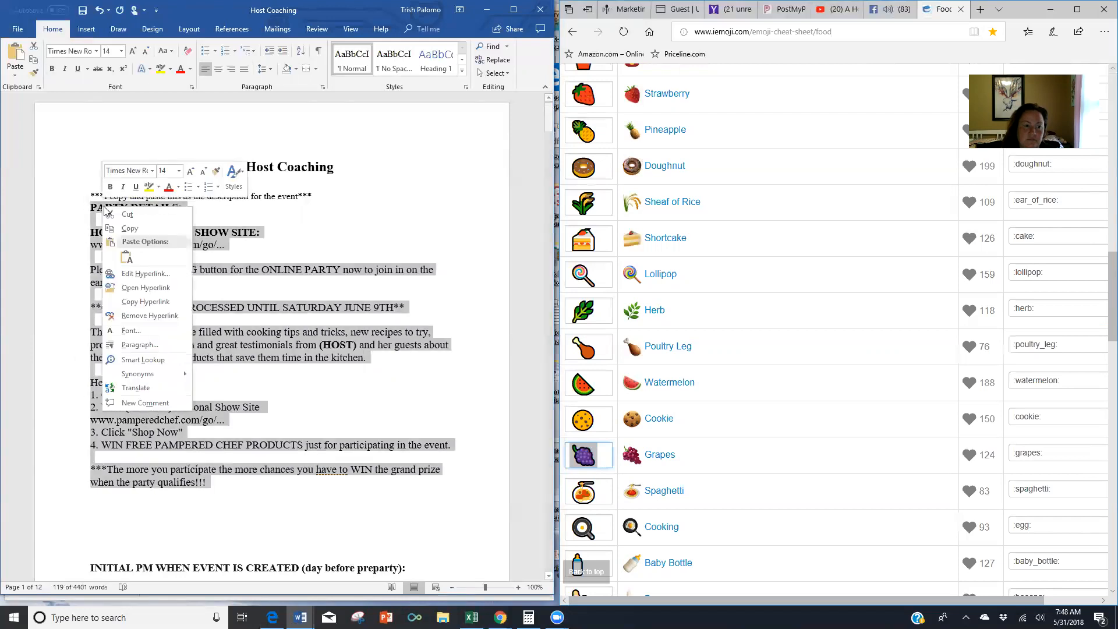
click(129, 228)
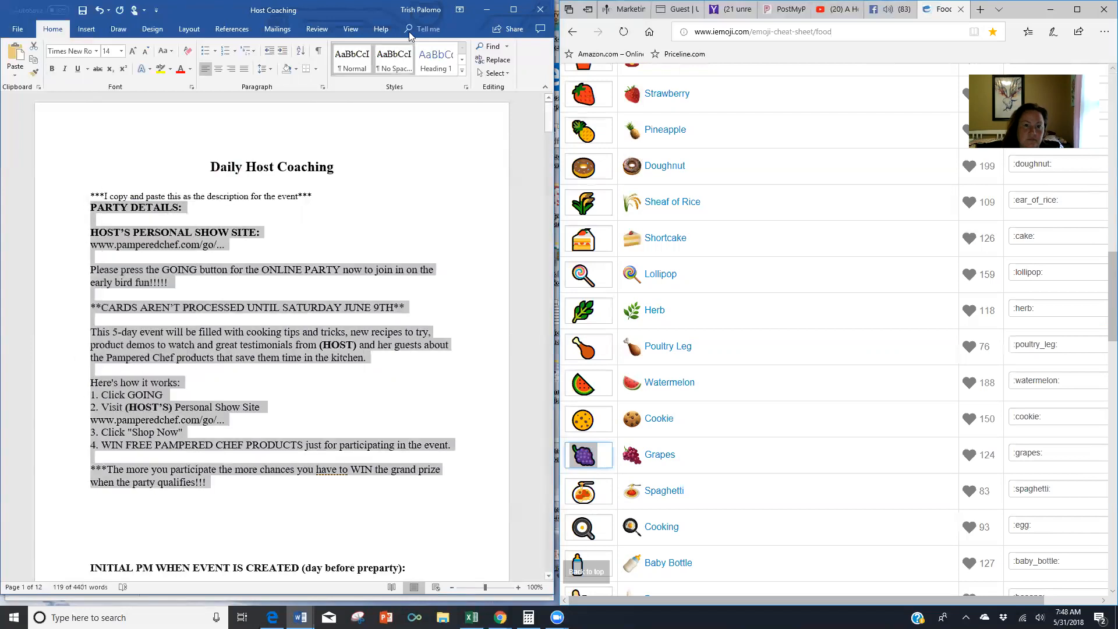
click(487, 10)
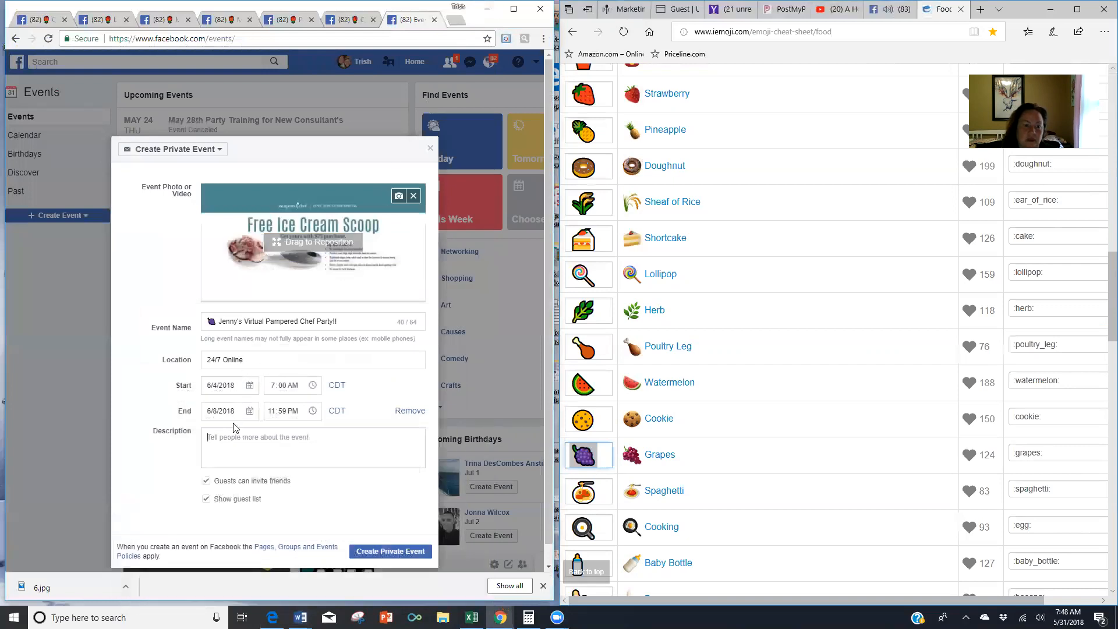
- Paste the copied party details into the event's Description box and scroll through it
right_click(236, 445)
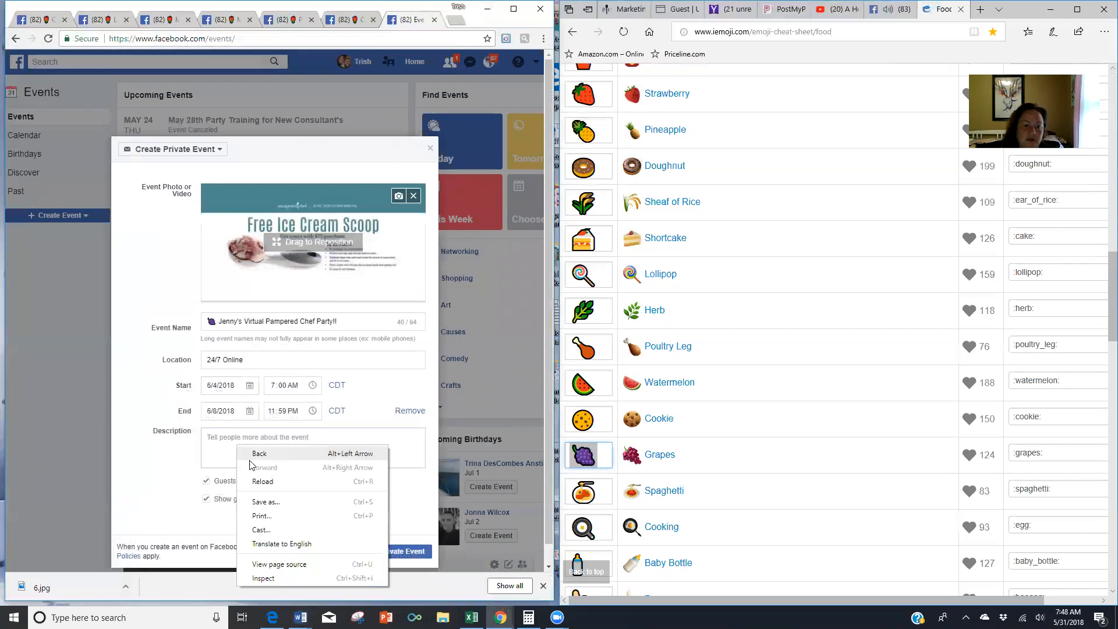
right_click(212, 441)
click(207, 439)
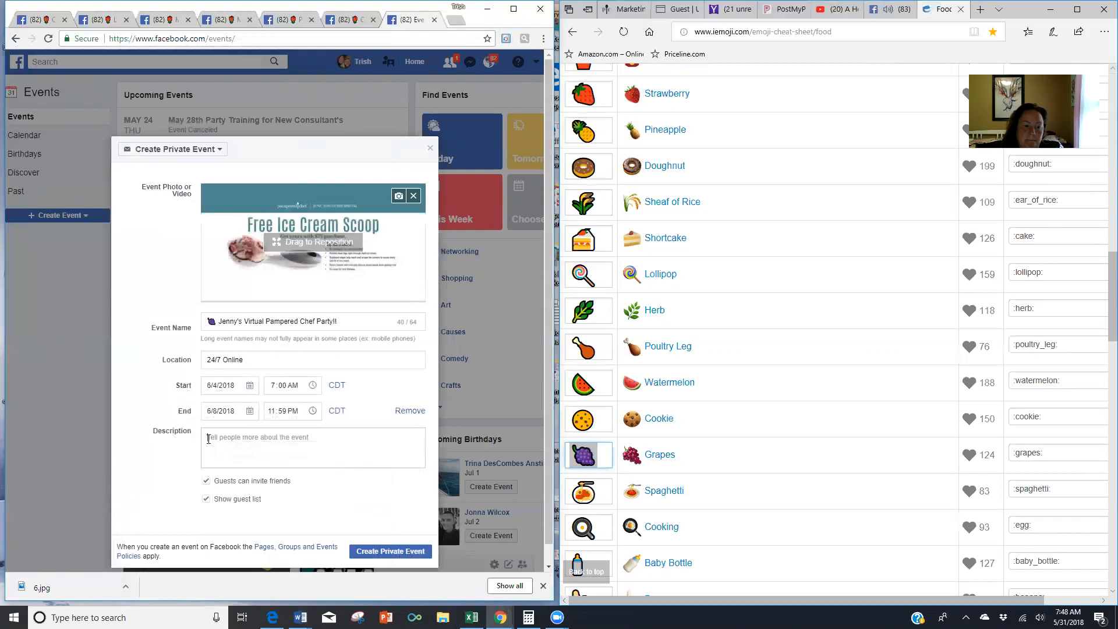
right_click(226, 441)
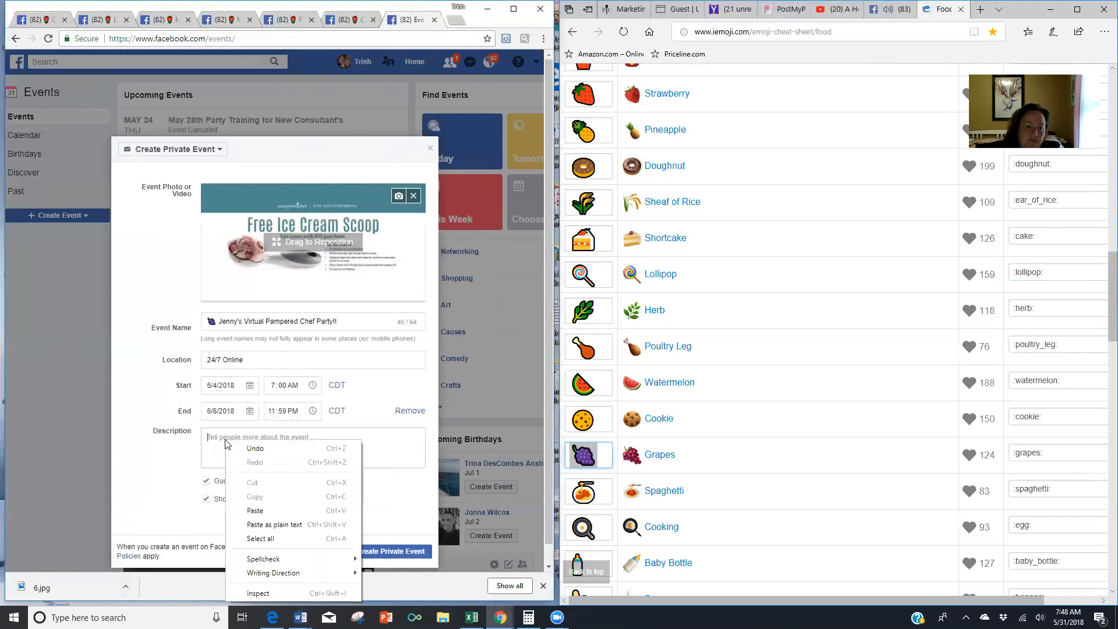
click(256, 511)
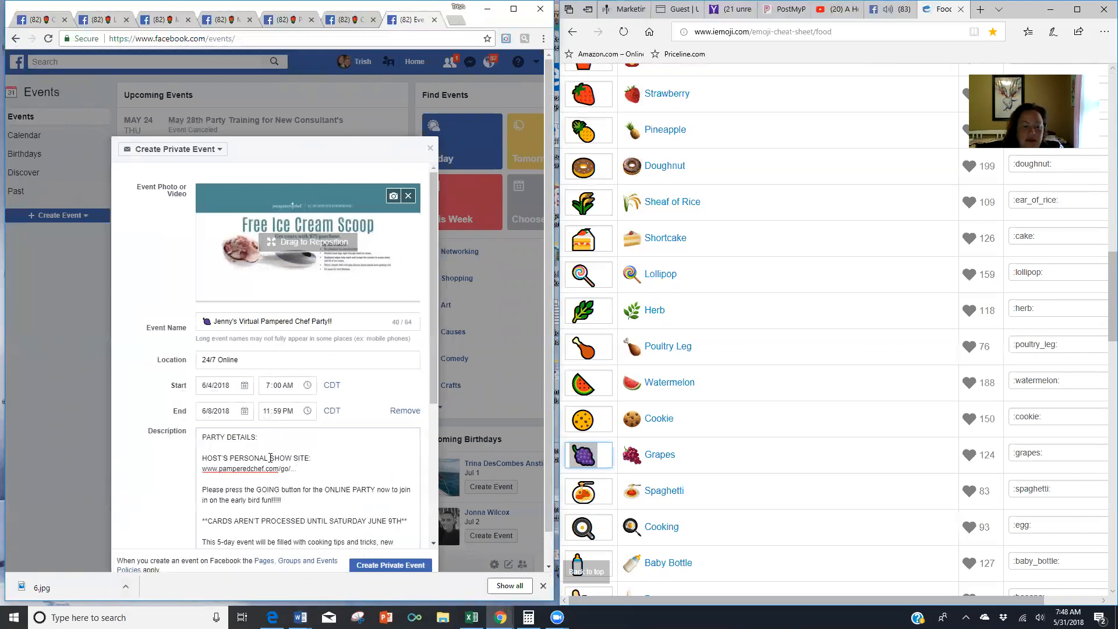
scroll(277, 458, down, 2)
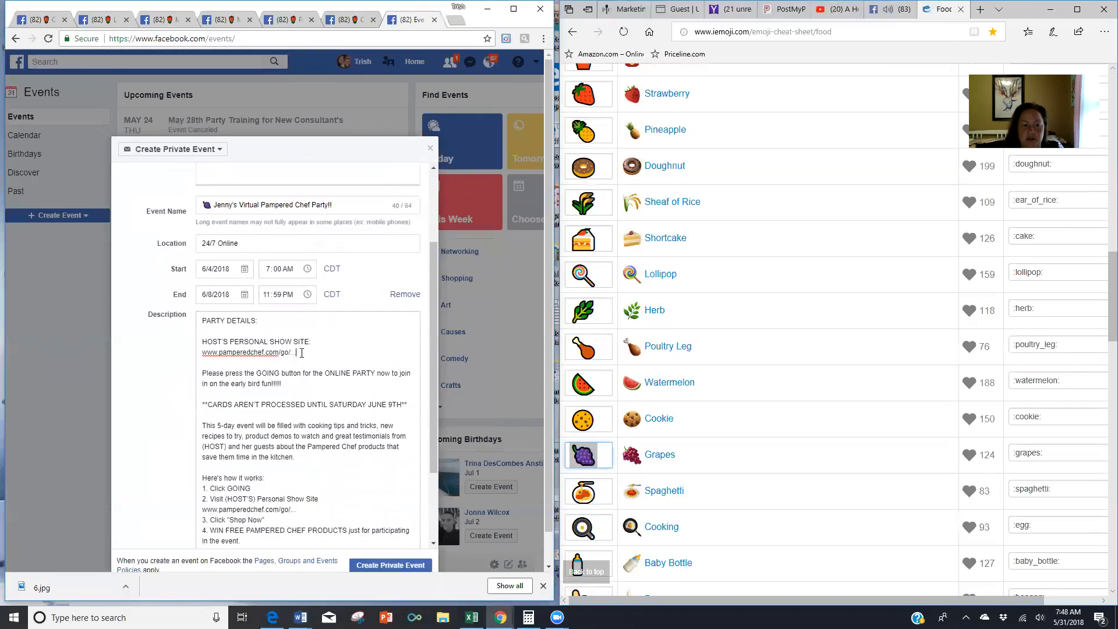
scroll(302, 341, down, 1)
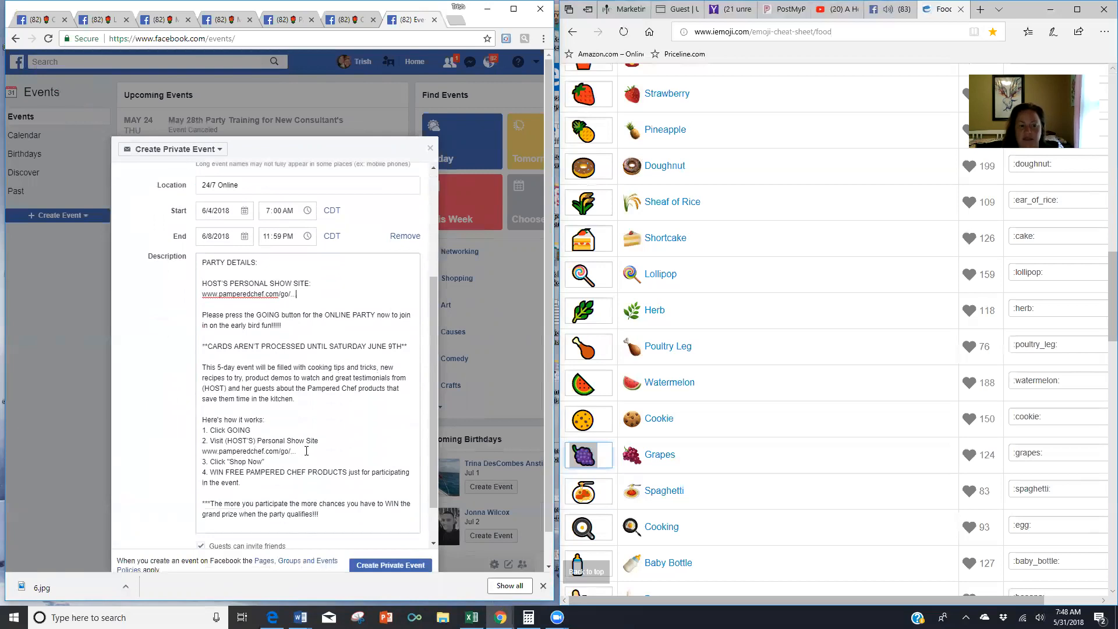
click(627, 9)
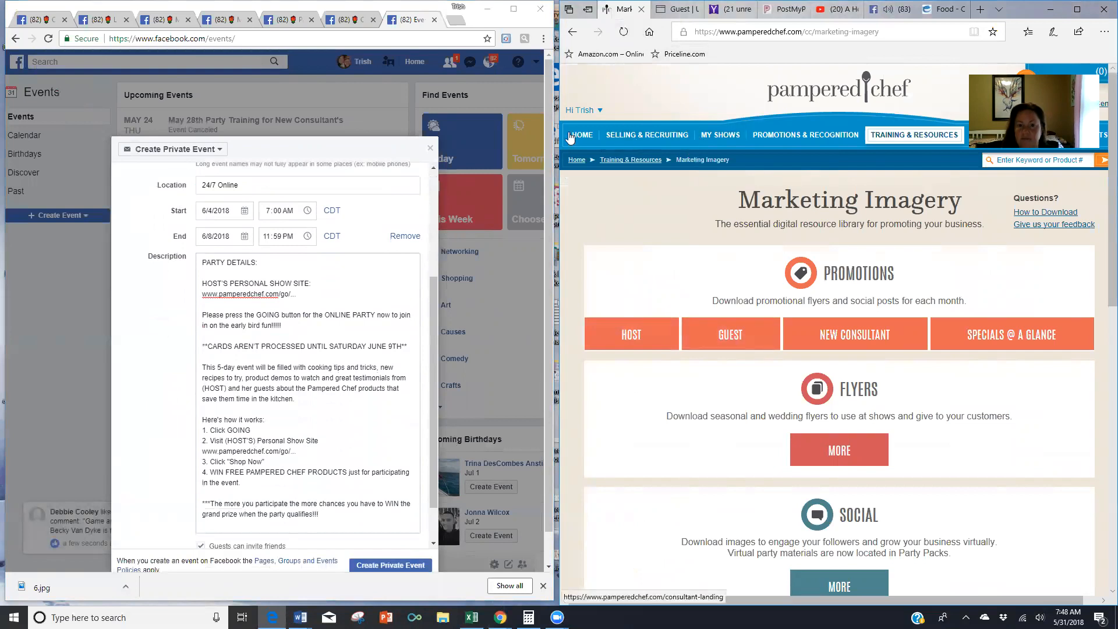
- List Parties & Orders from 6/4/2018, search for the host's name, and open that party's Edit Party Page
mouse_move(599, 116)
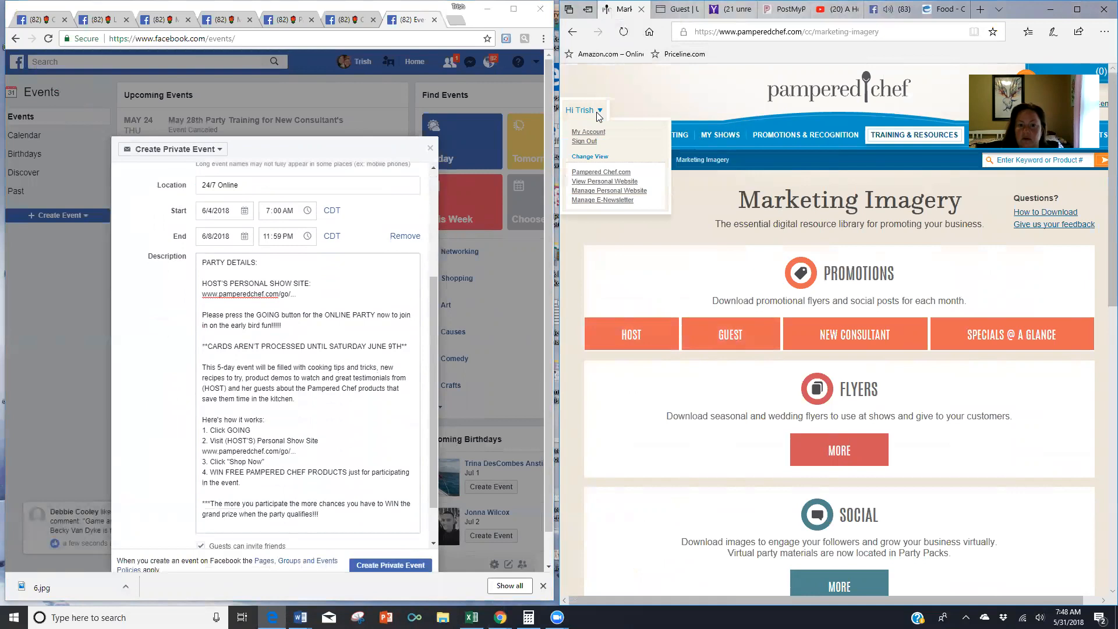
mouse_move(735, 140)
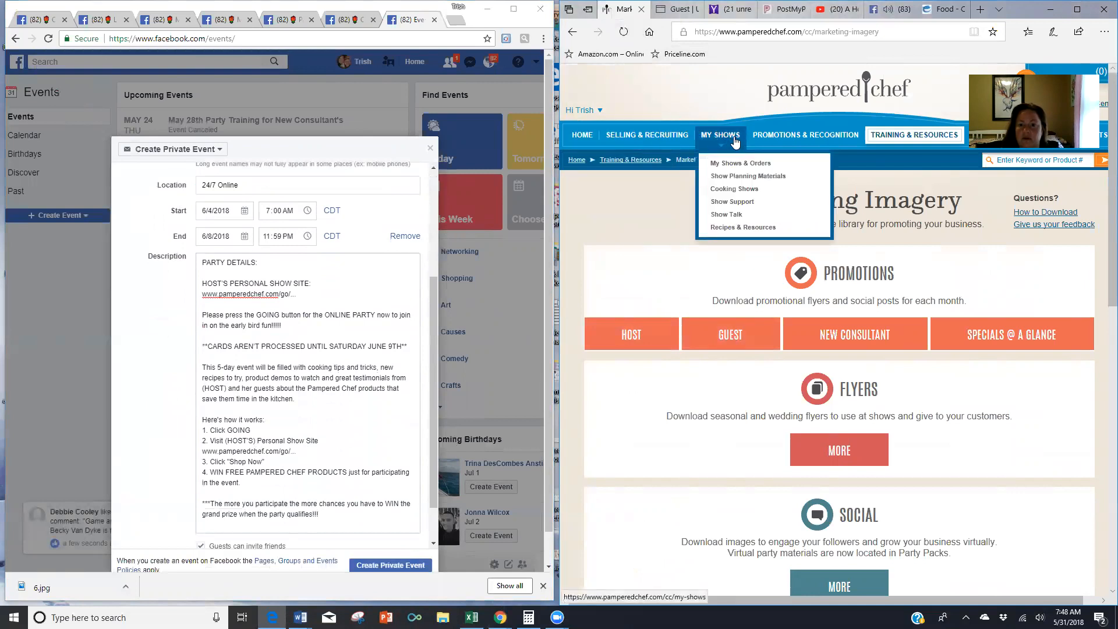
click(735, 164)
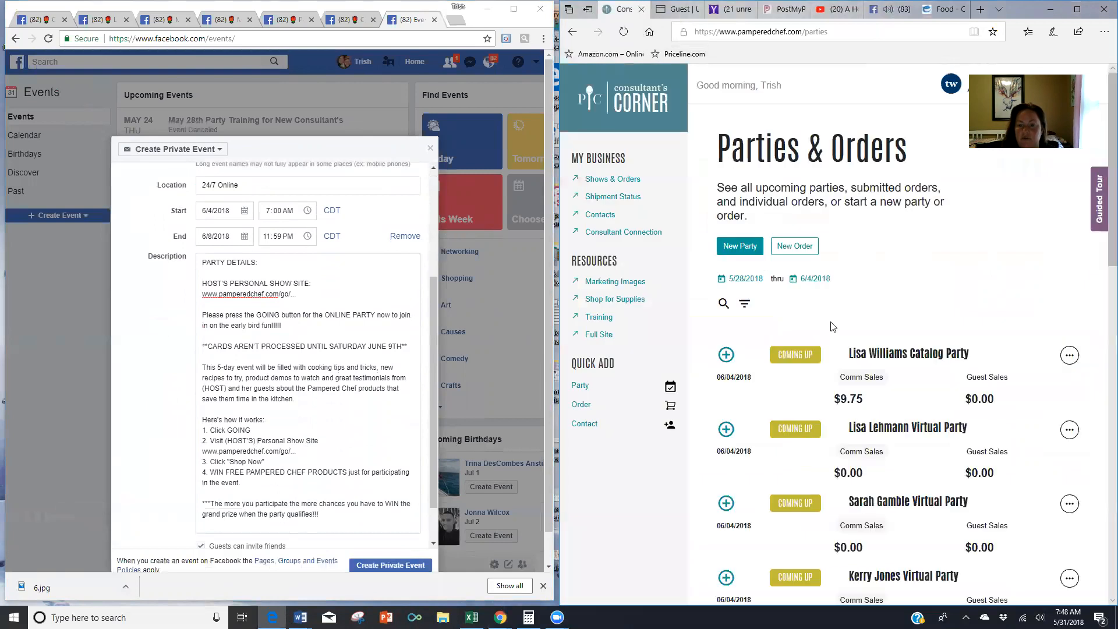
click(742, 280)
click(871, 309)
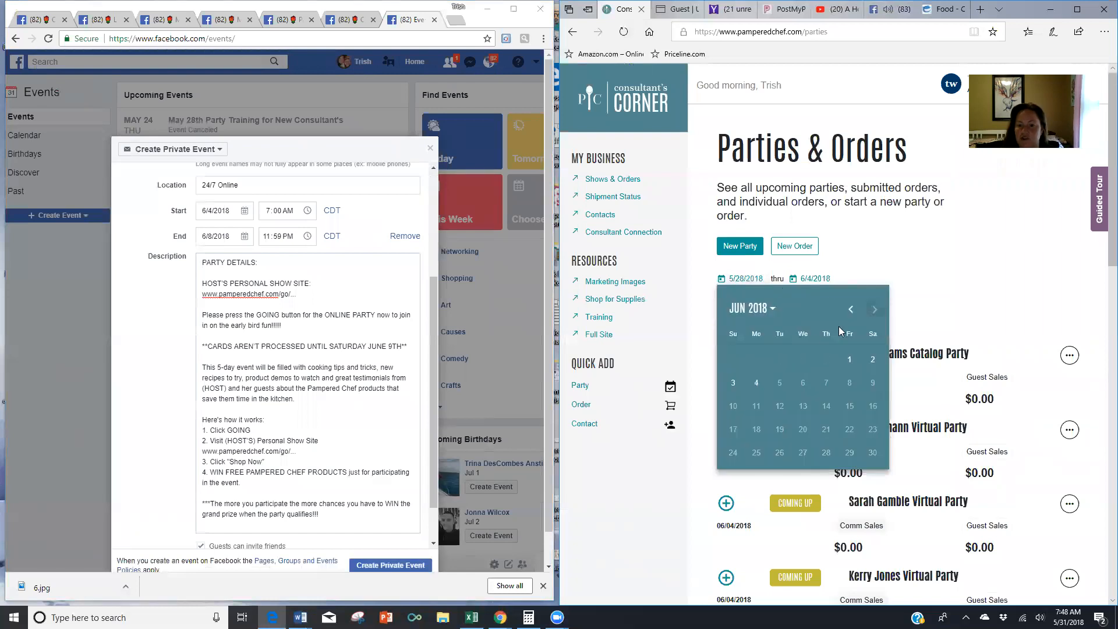
click(756, 382)
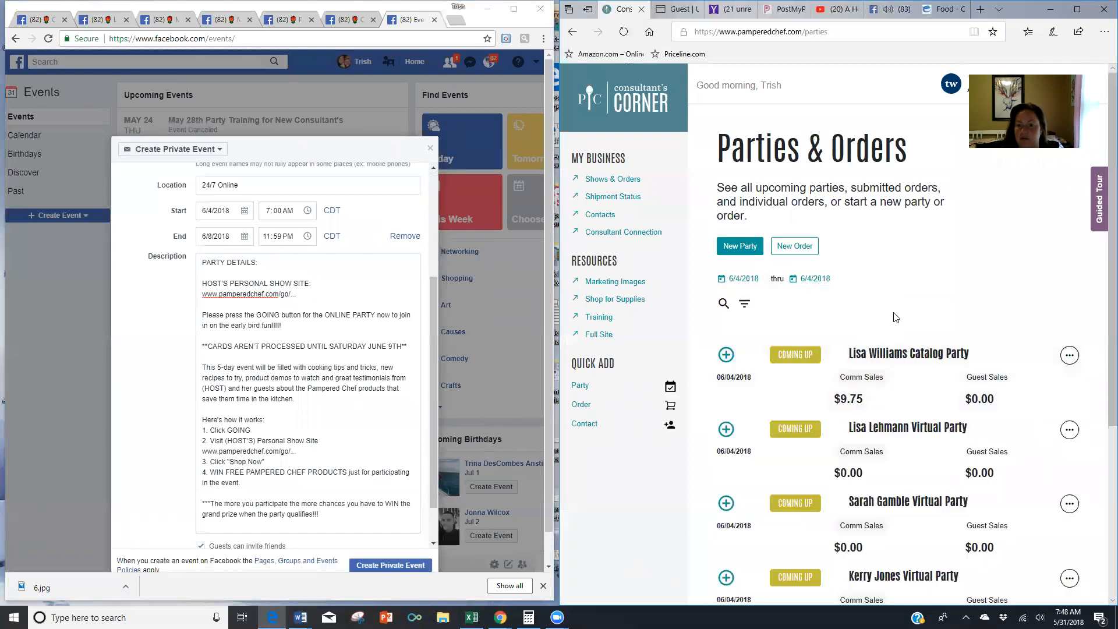
scroll(911, 267, down, 2)
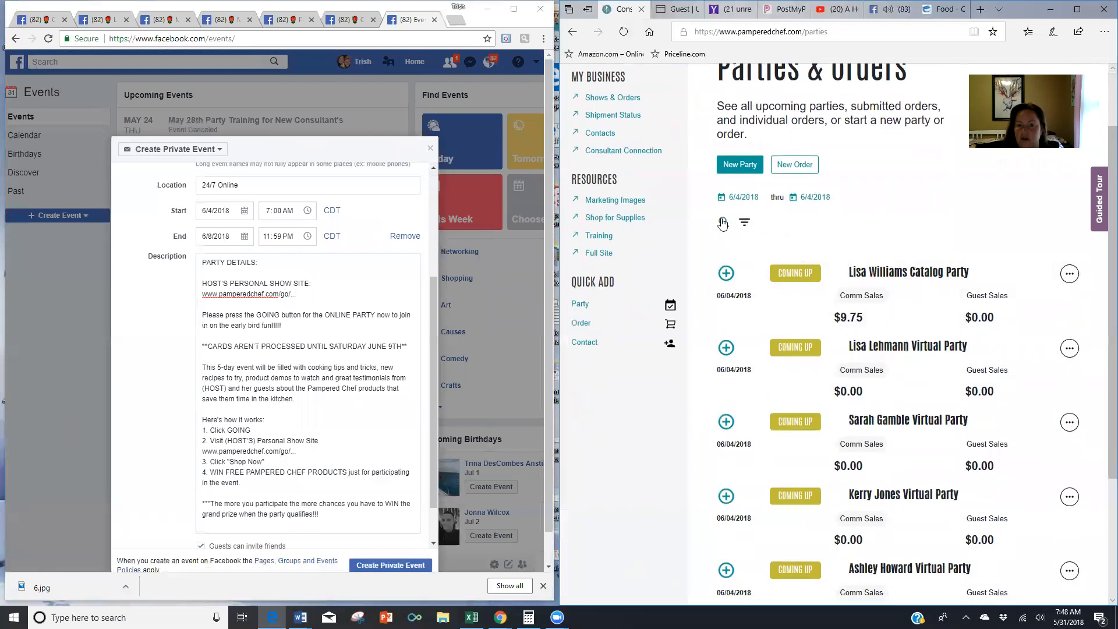
click(724, 222)
text(jenn)
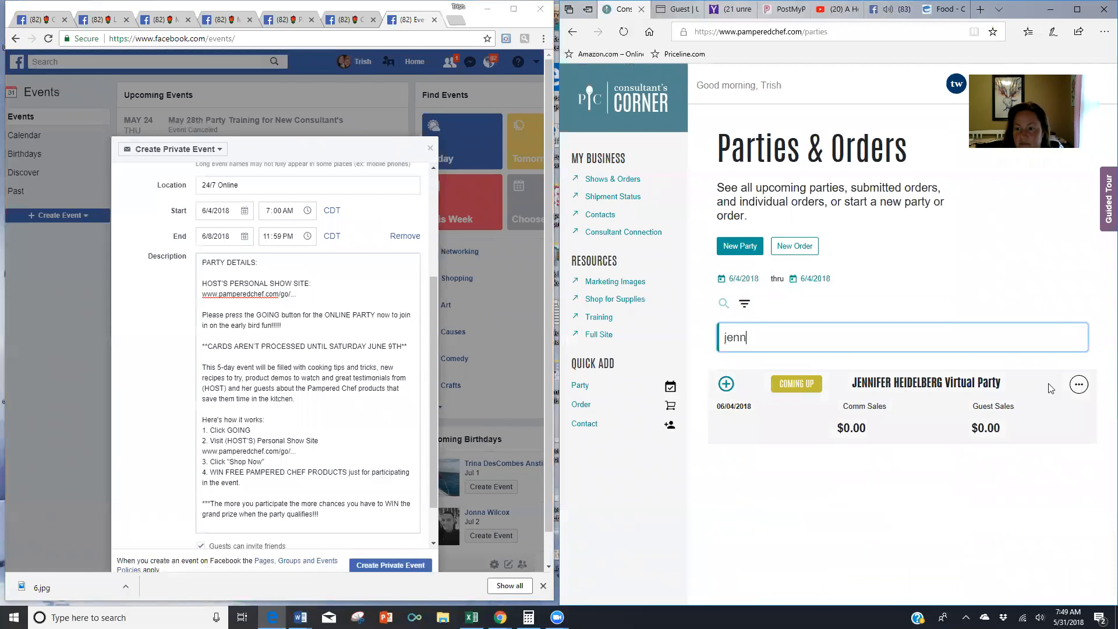
click(1079, 386)
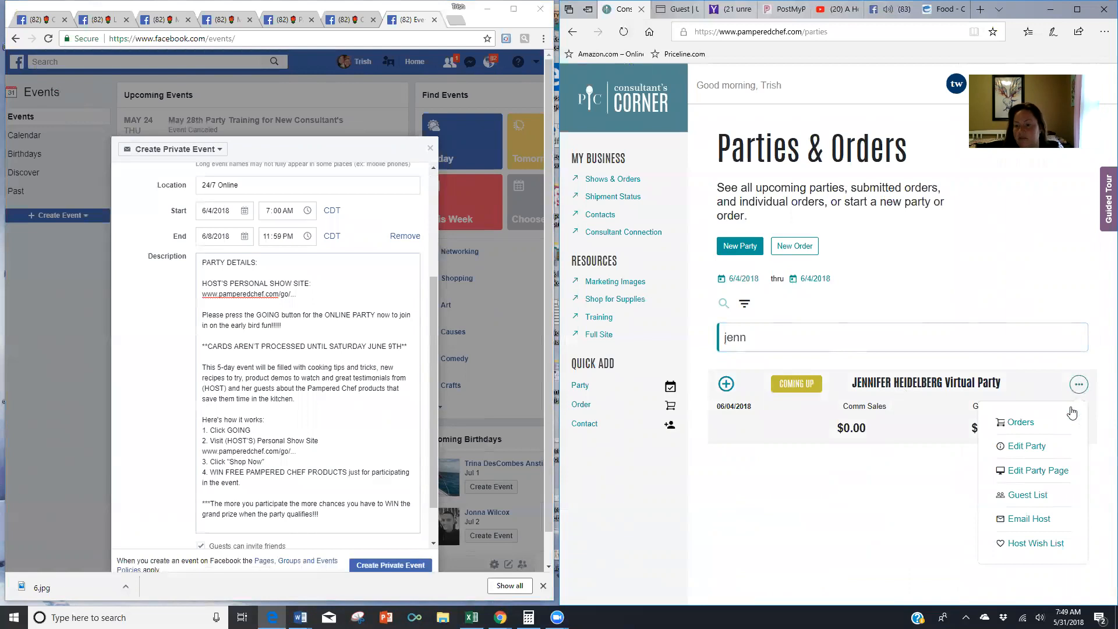
click(1035, 472)
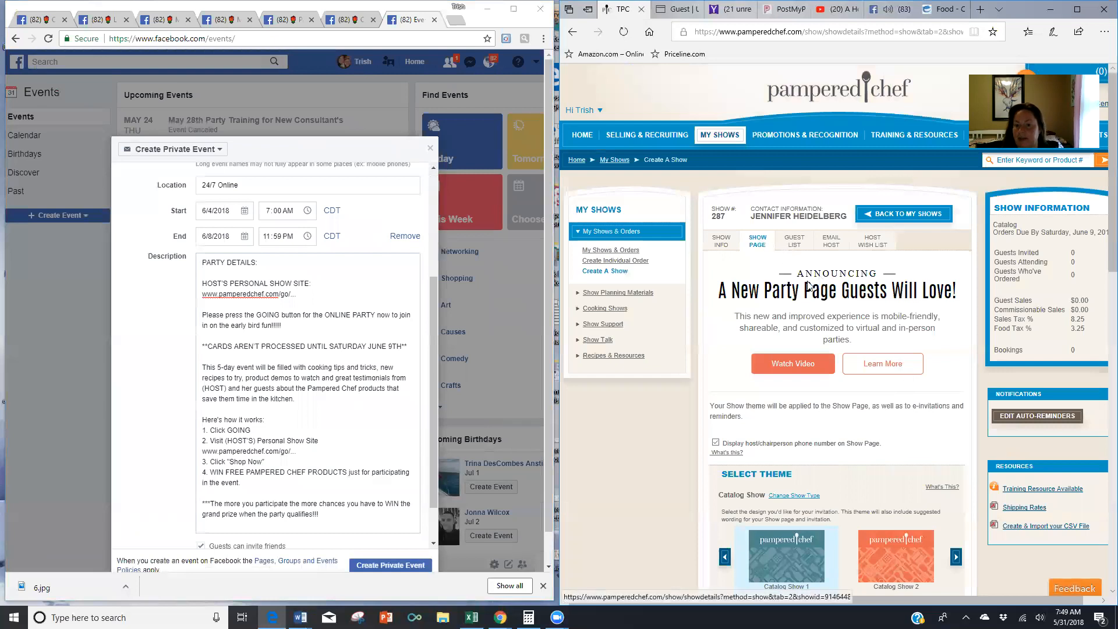
scroll(821, 290, down, 8)
scroll(821, 290, down, 6)
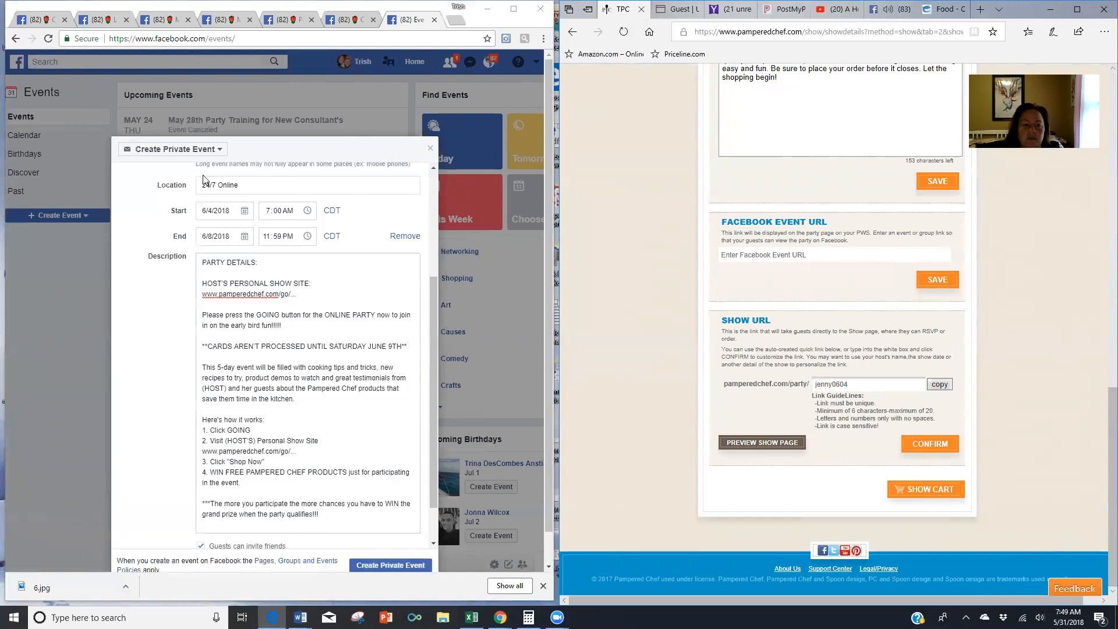
click(305, 293)
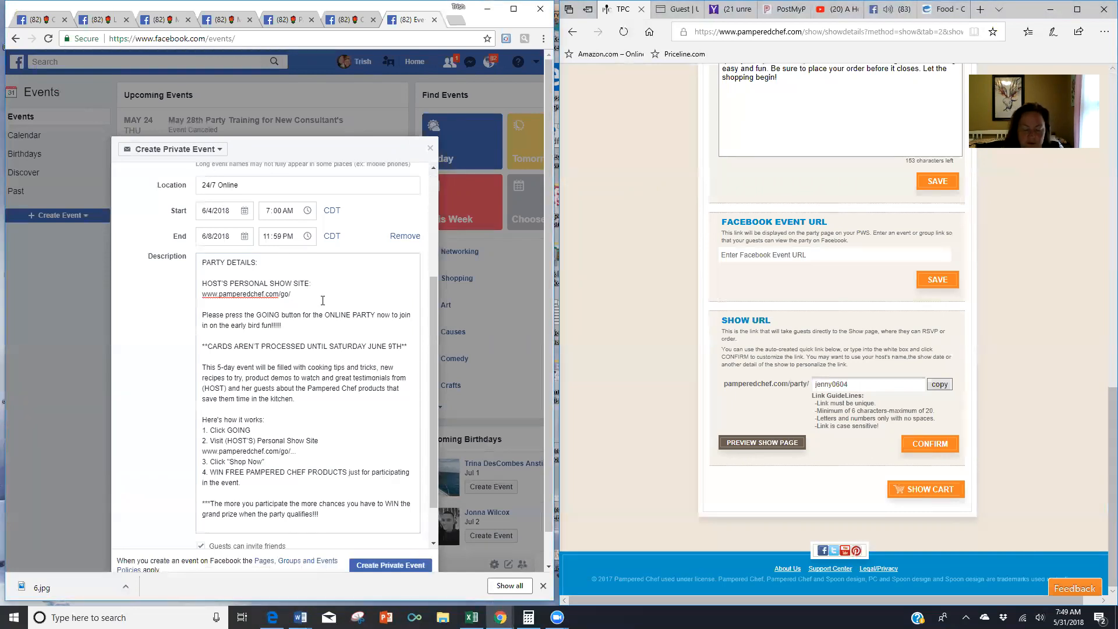
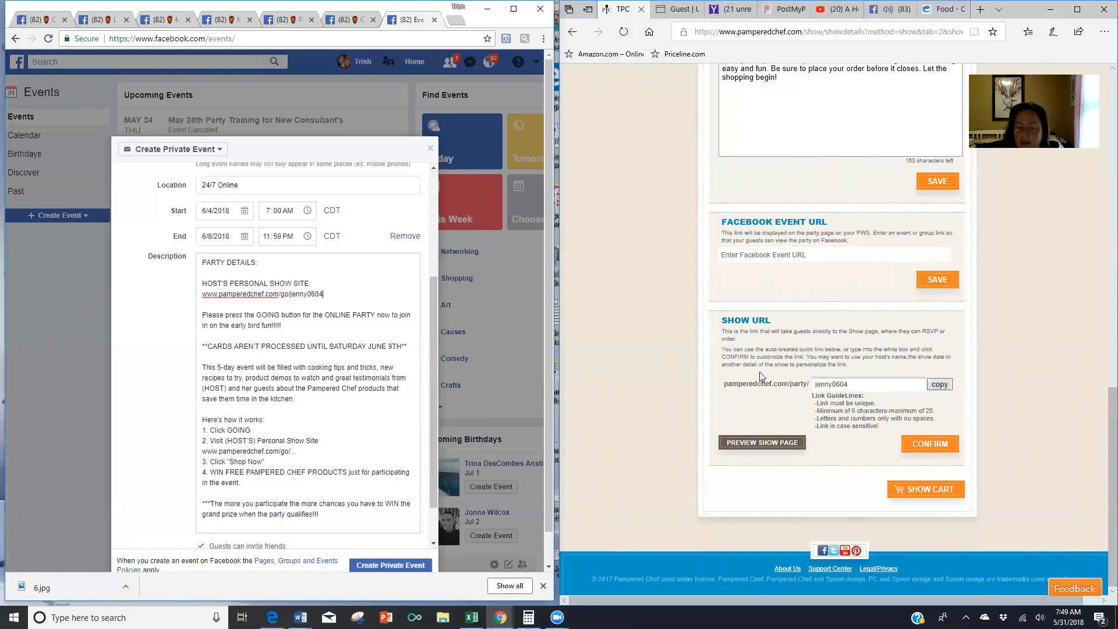
- Append the host's show ID to the first go/ link and replace (HOST) and (HOST'S) with the host's name
scroll(344, 314, down, 1)
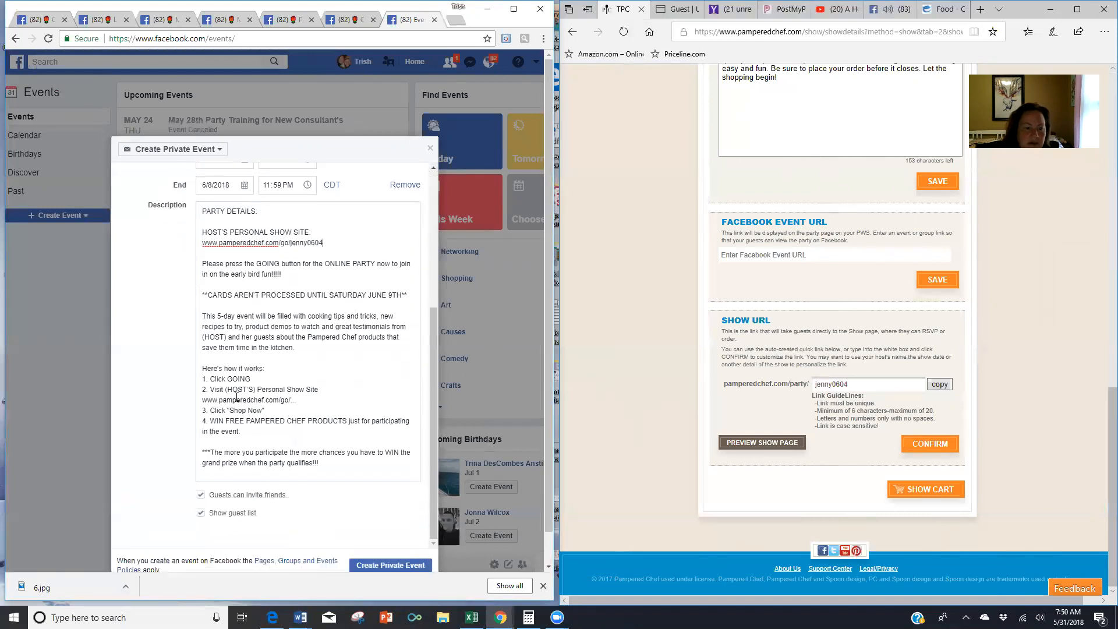
click(228, 336)
key(BackSpace)
key(BackSpace)
key(BackSpace)
key(BackSpace)
key(BackSpace)
key(BackSpace)
text(Jenny)
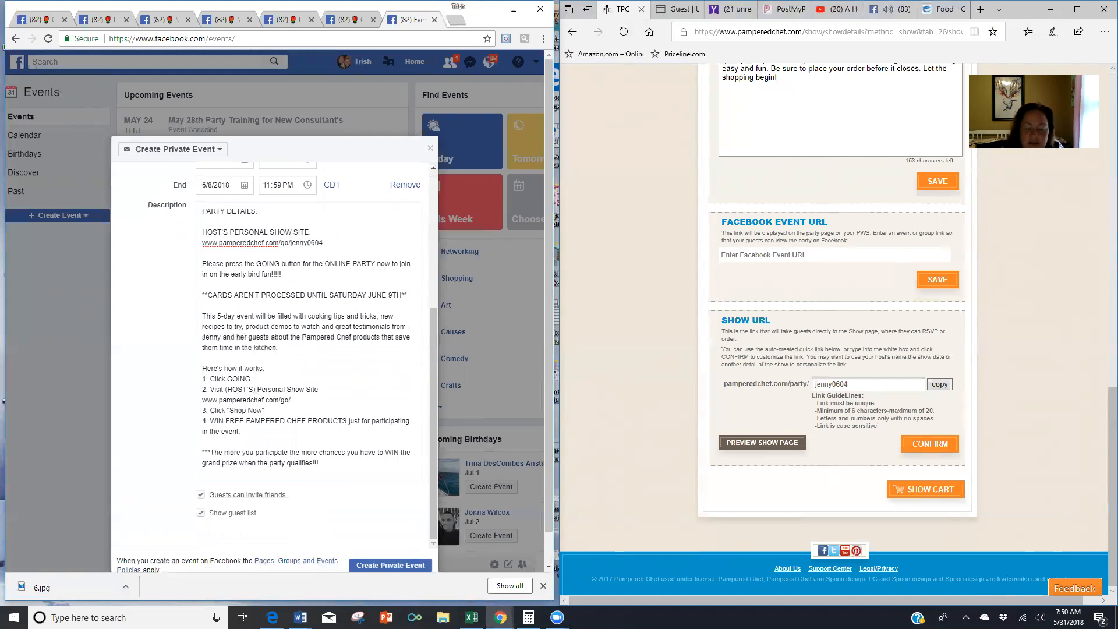
key(BackSpace)
key(BackSpace)
key(BackSpace)
key(BackSpace)
key(BackSpace)
key(BackSpace)
key(BackSpace)
key(BackSpace)
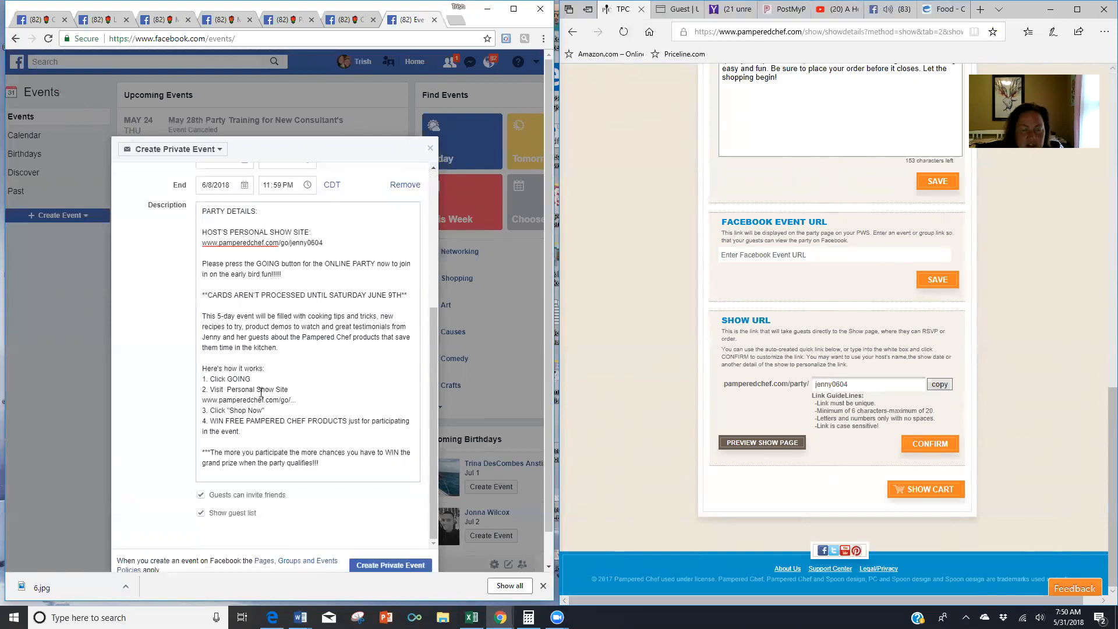
text(Jenny's)
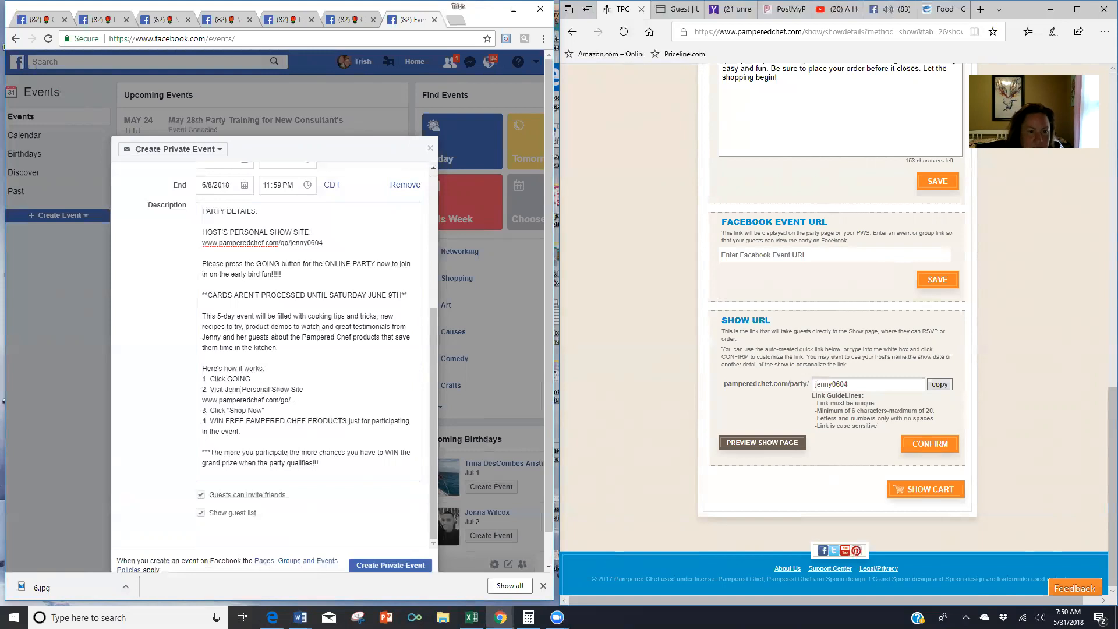
- Complete the step 2 go/ link with the host's show ID, removing the trailing ellipsis
click(309, 404)
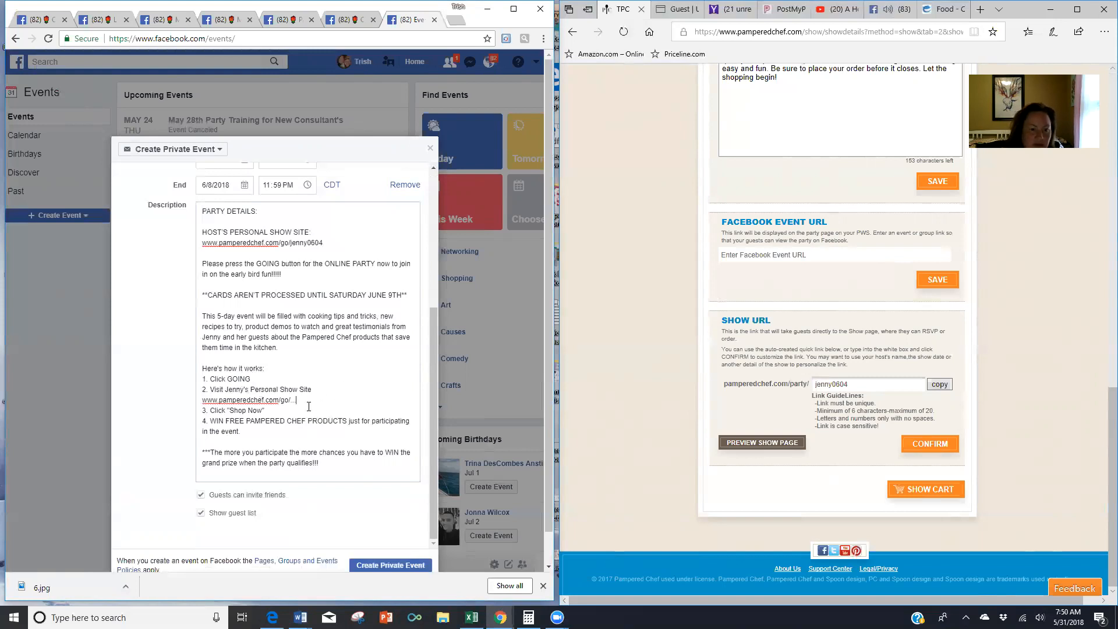
key(BackSpace)
key(BackSpace)
key(BackSpace)
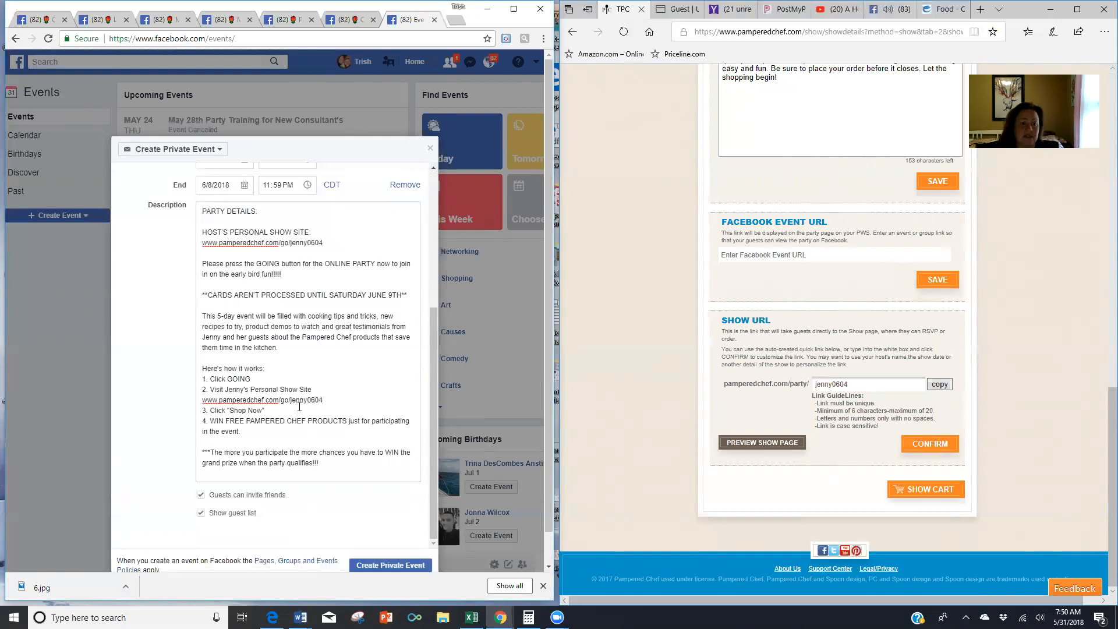
scroll(297, 391, down, 1)
- Publish the private June 4–8, 24/7 Online Pampered Chef party event and open its Edit Event dialog
scroll(298, 389, up, 1)
scroll(298, 389, down, 1)
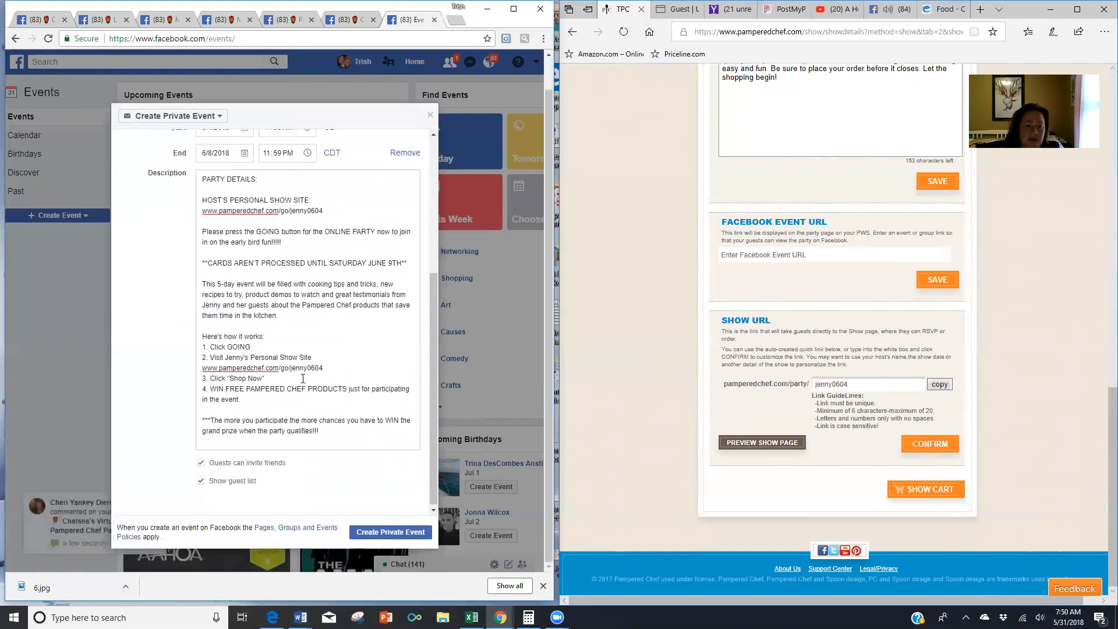
click(380, 531)
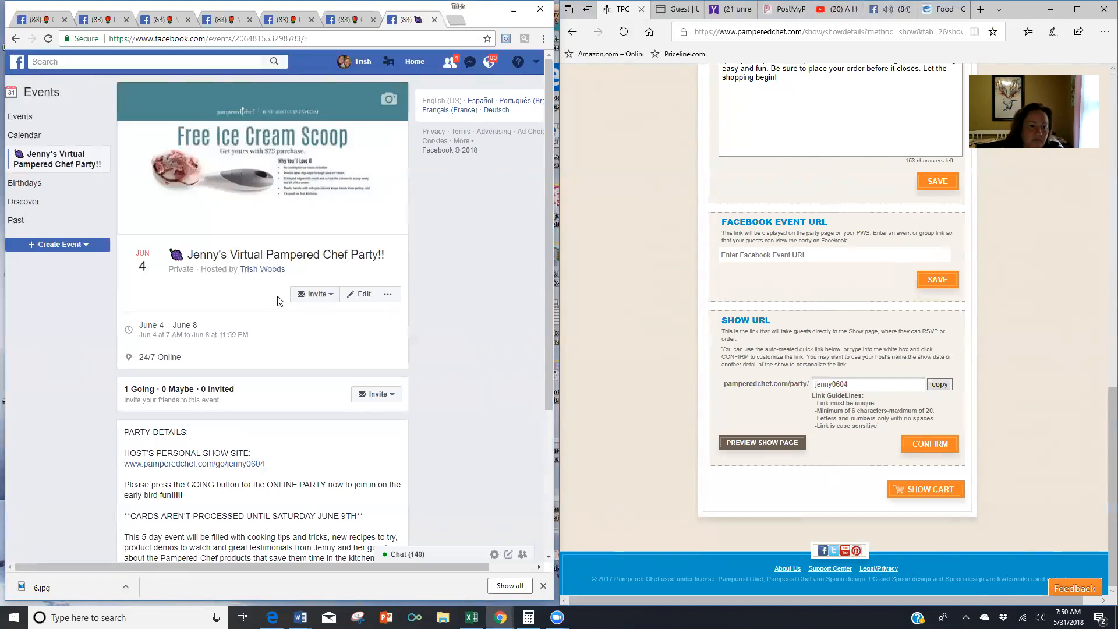
scroll(278, 301, down, 3)
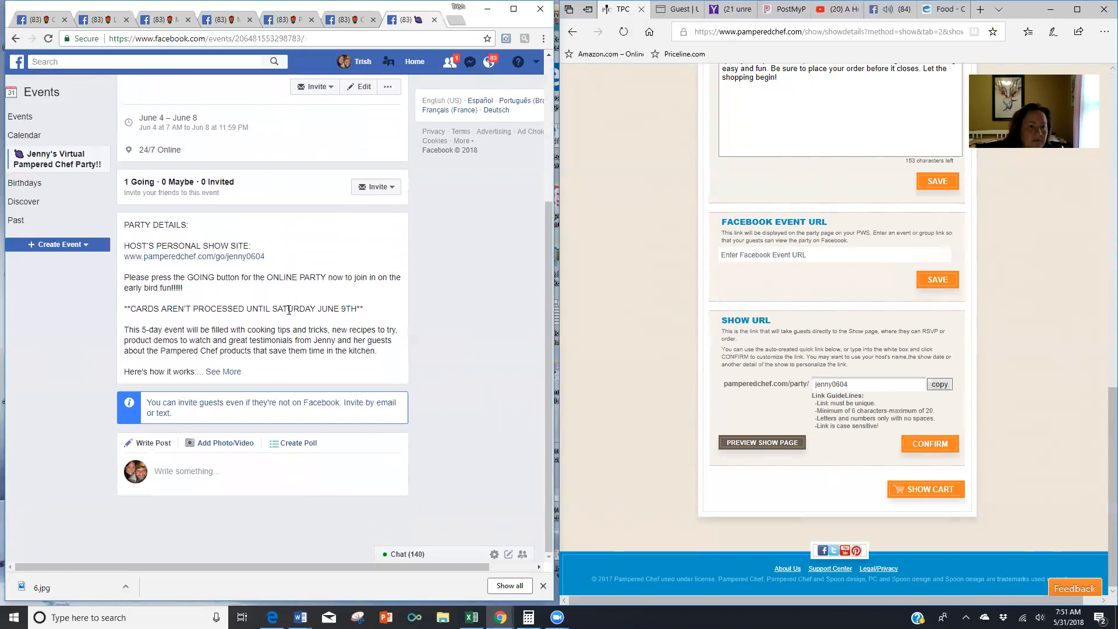
scroll(287, 309, up, 3)
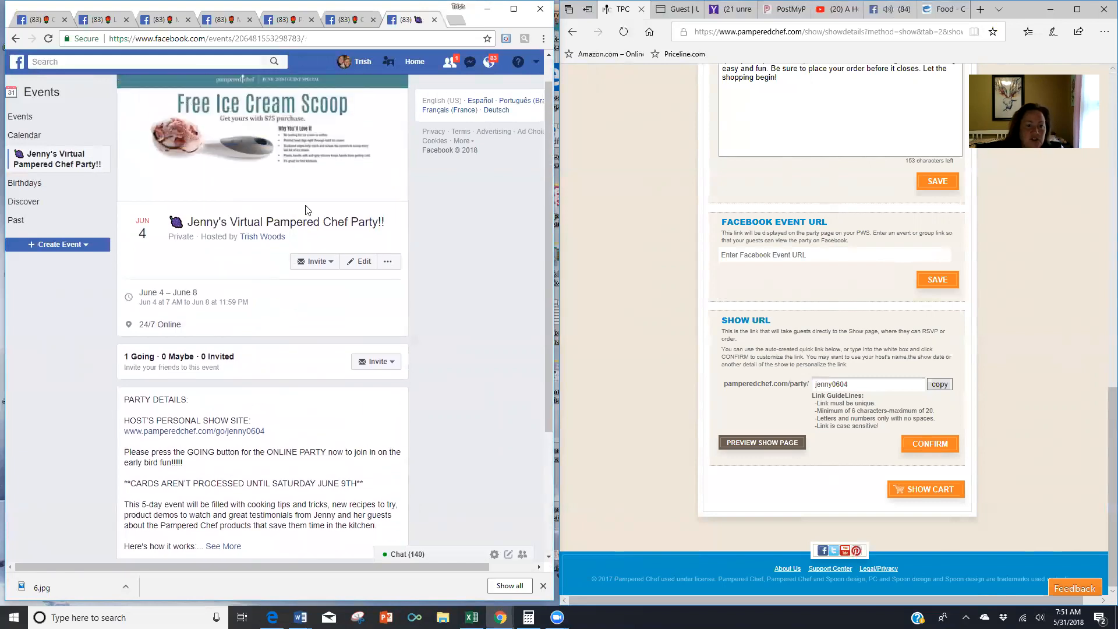
click(356, 261)
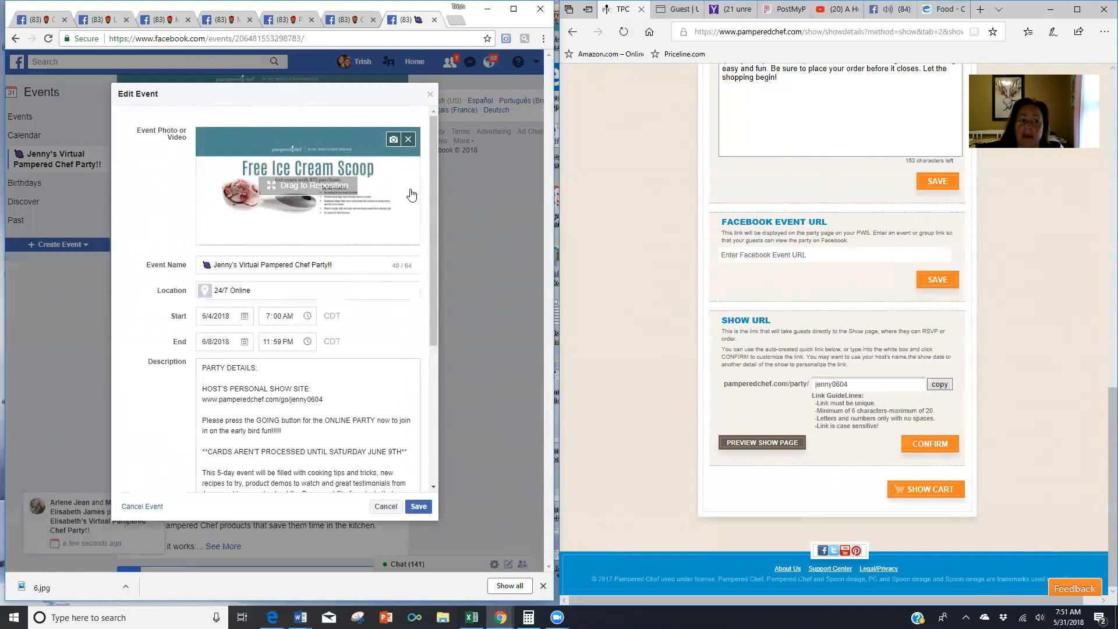
scroll(306, 328, down, 4)
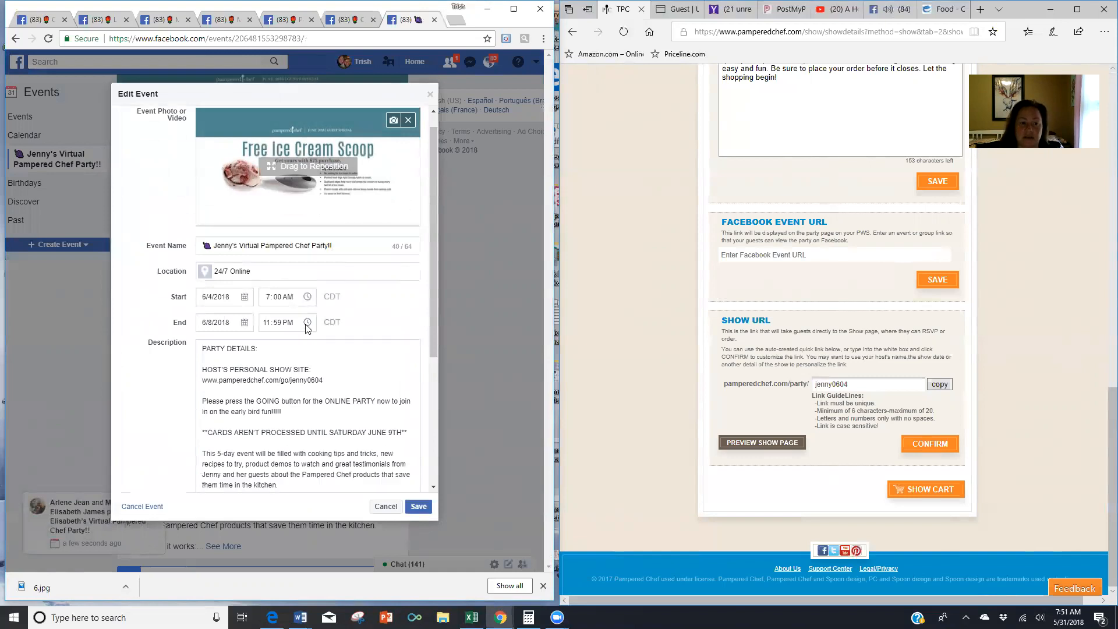
click(210, 409)
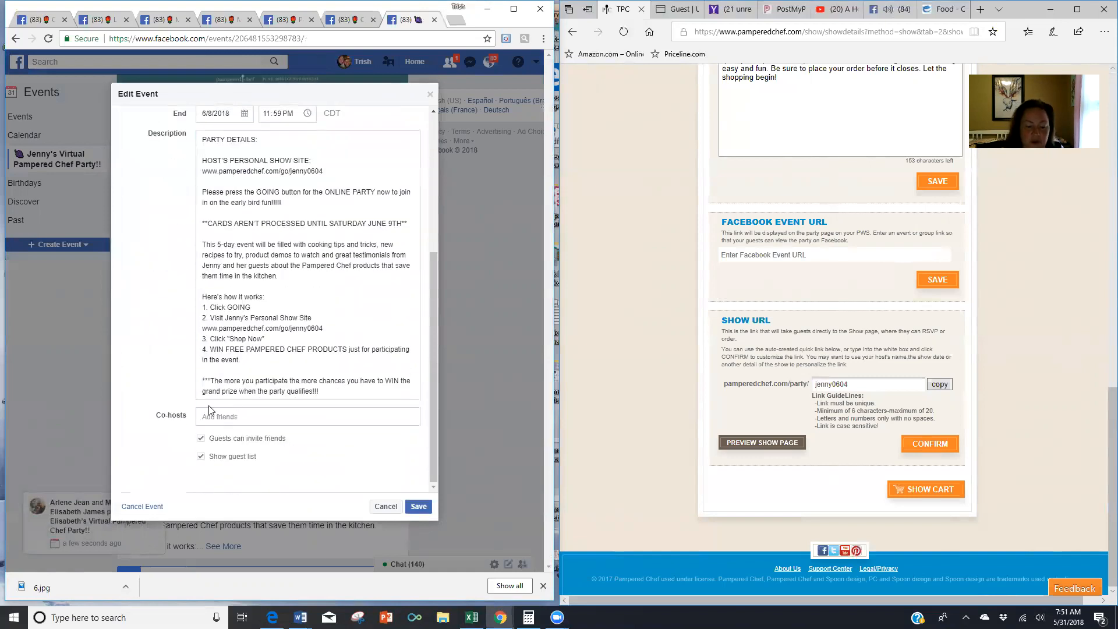
text(jenny)
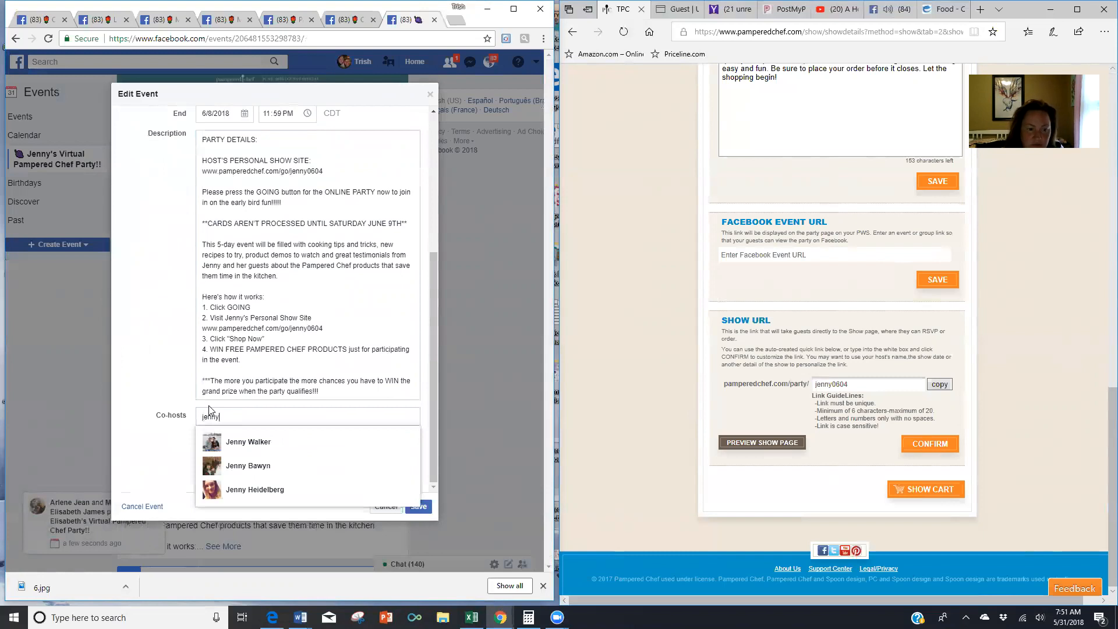
click(247, 489)
click(418, 506)
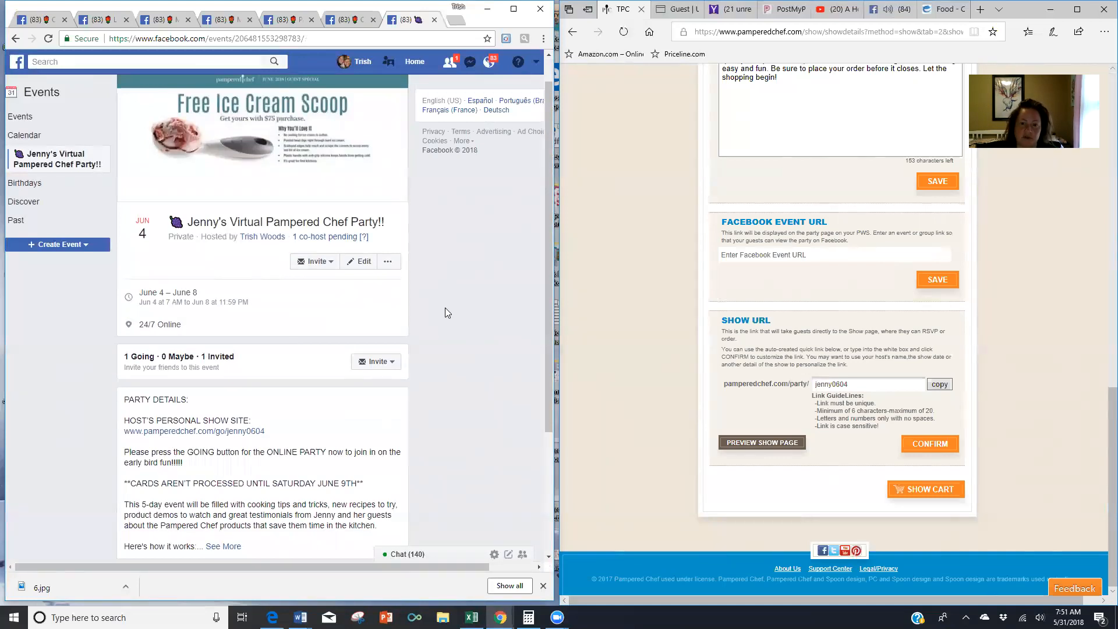
scroll(457, 282, up, 1)
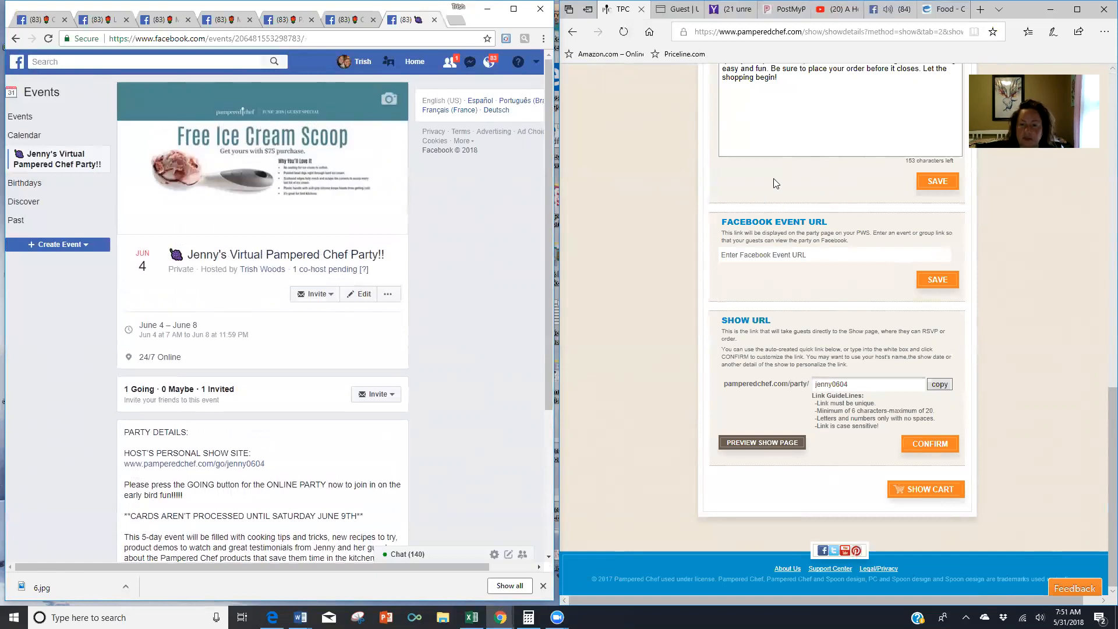
scroll(774, 180, up, 4)
scroll(778, 187, down, 4)
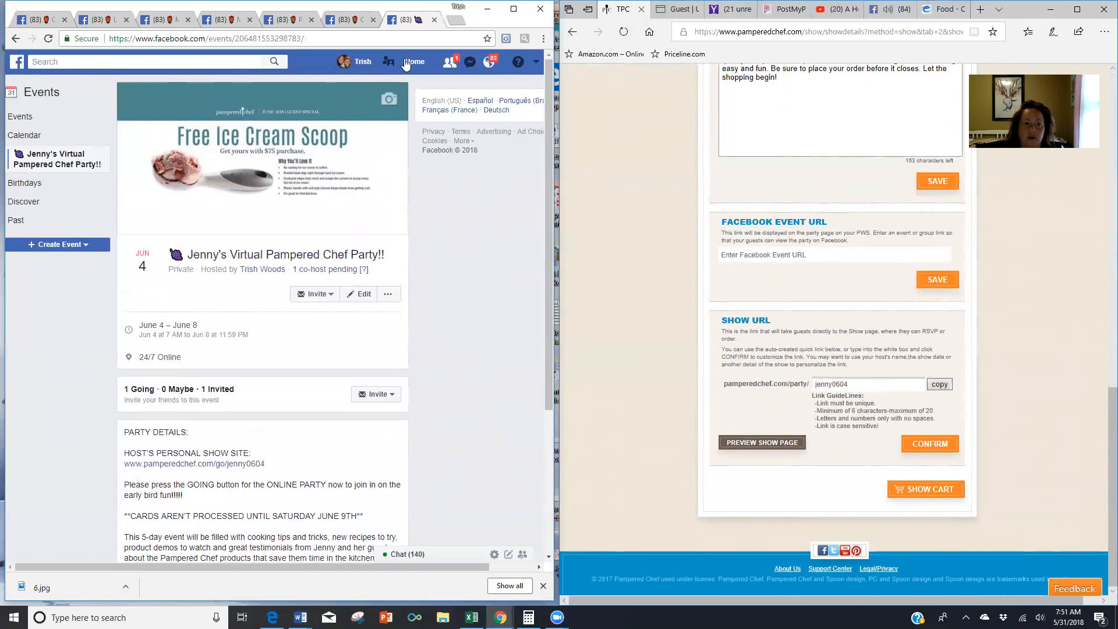
click(304, 38)
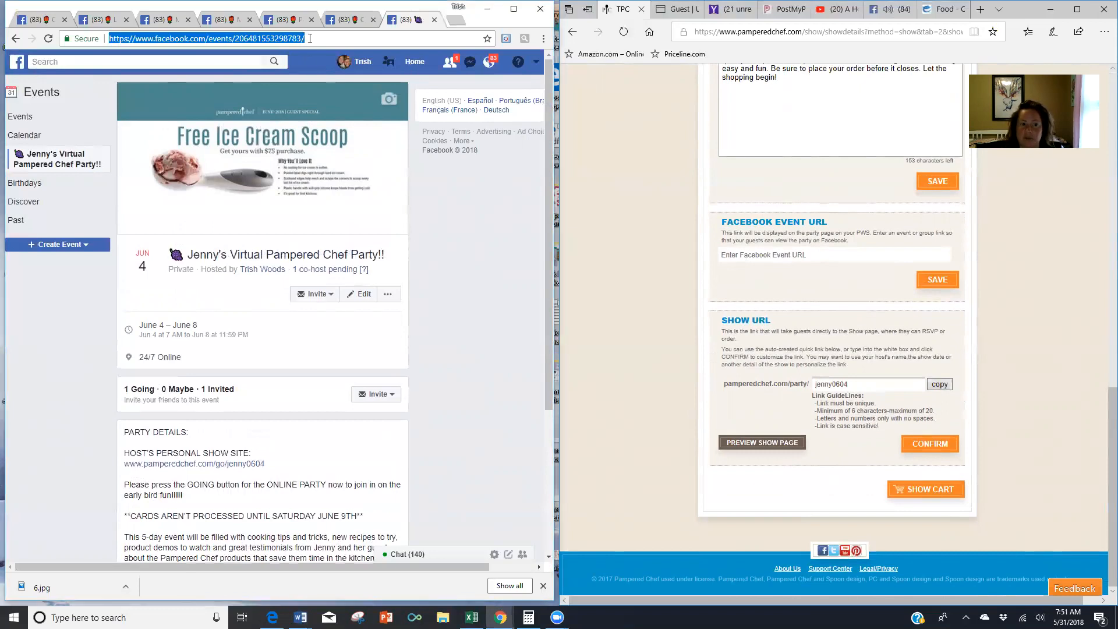
- Paste the Facebook event's web address into the show's Facebook Event URL field and save it
right_click(286, 38)
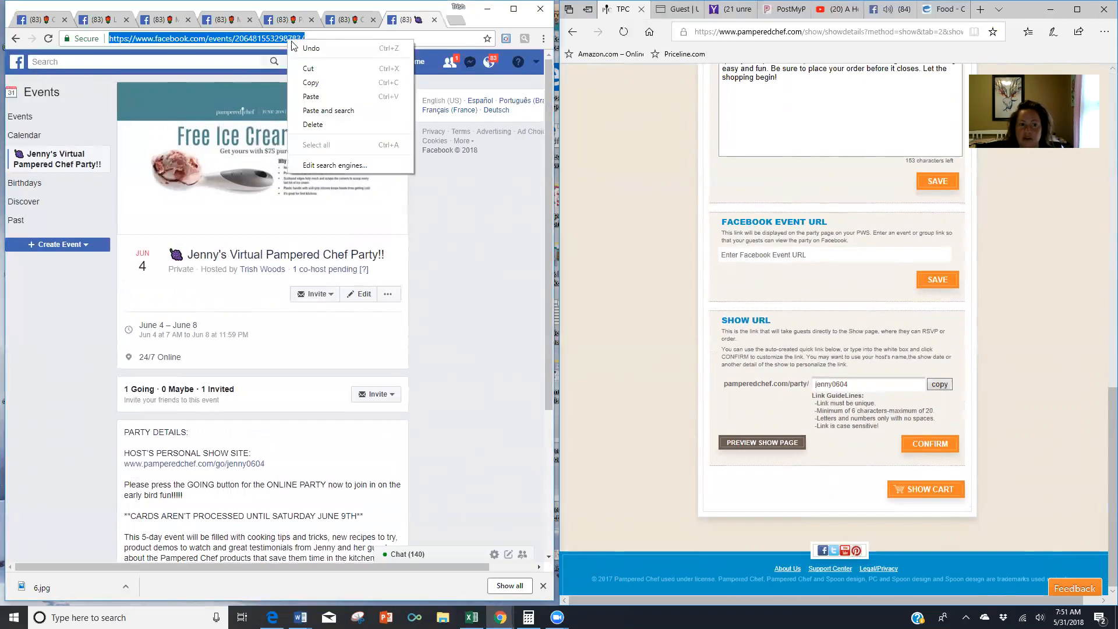
click(308, 80)
click(797, 255)
right_click(798, 255)
click(822, 313)
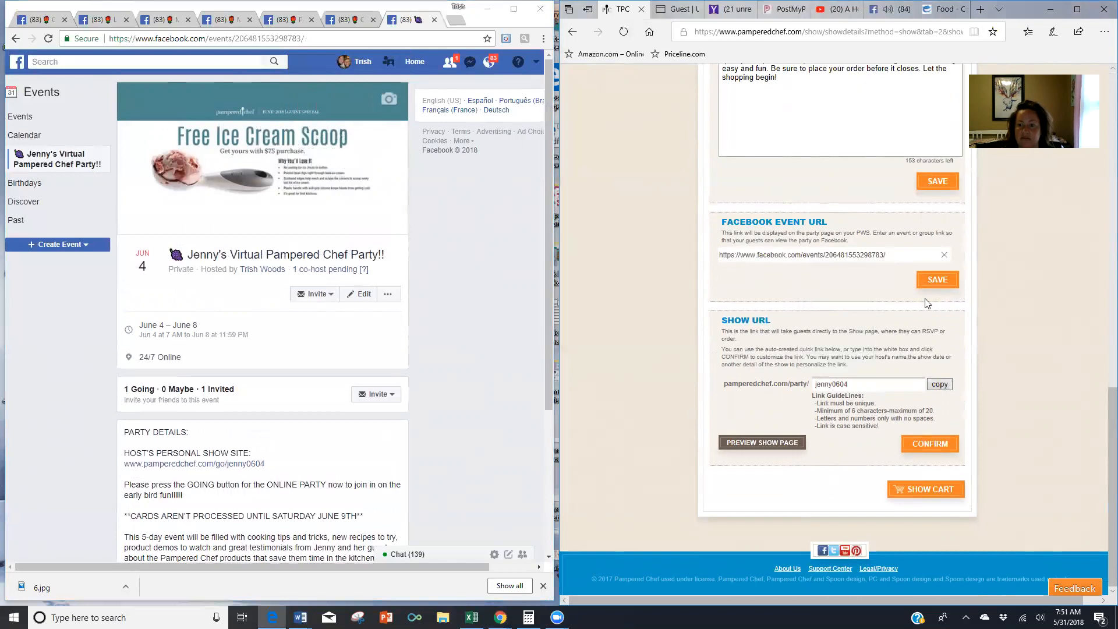
click(932, 283)
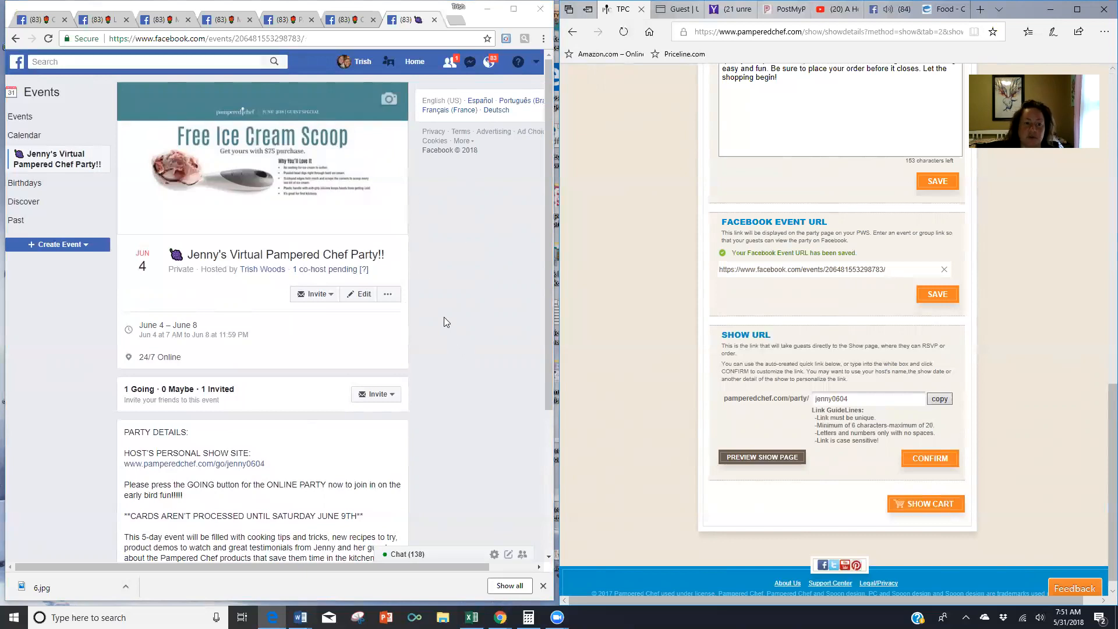
scroll(447, 315, down, 3)
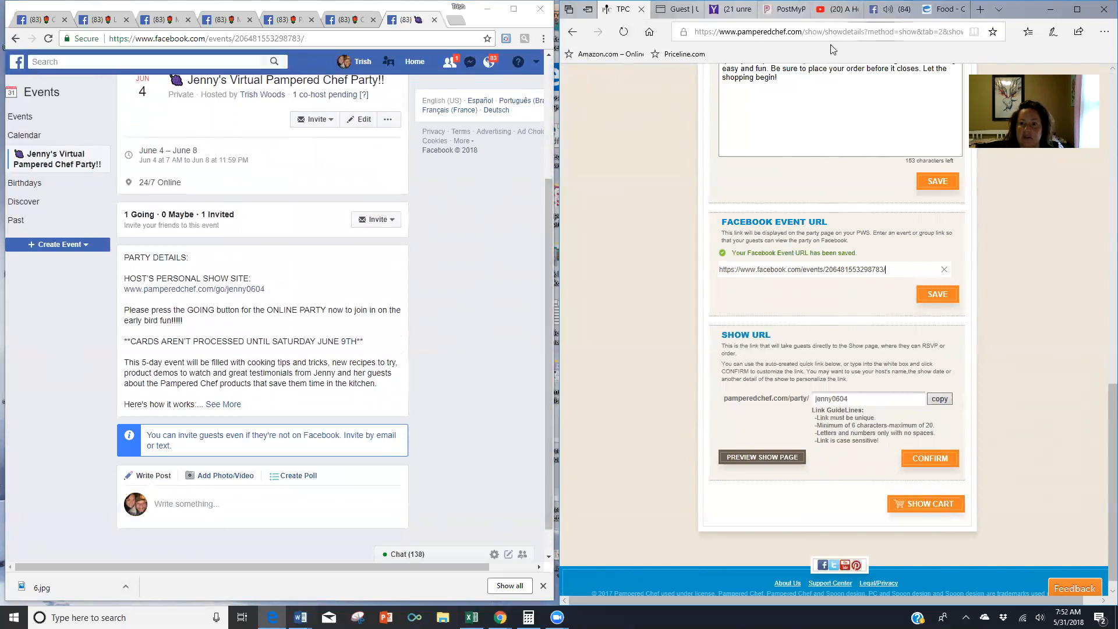
- Open Facebook in a new tab and go to the full Messenger page
click(457, 20)
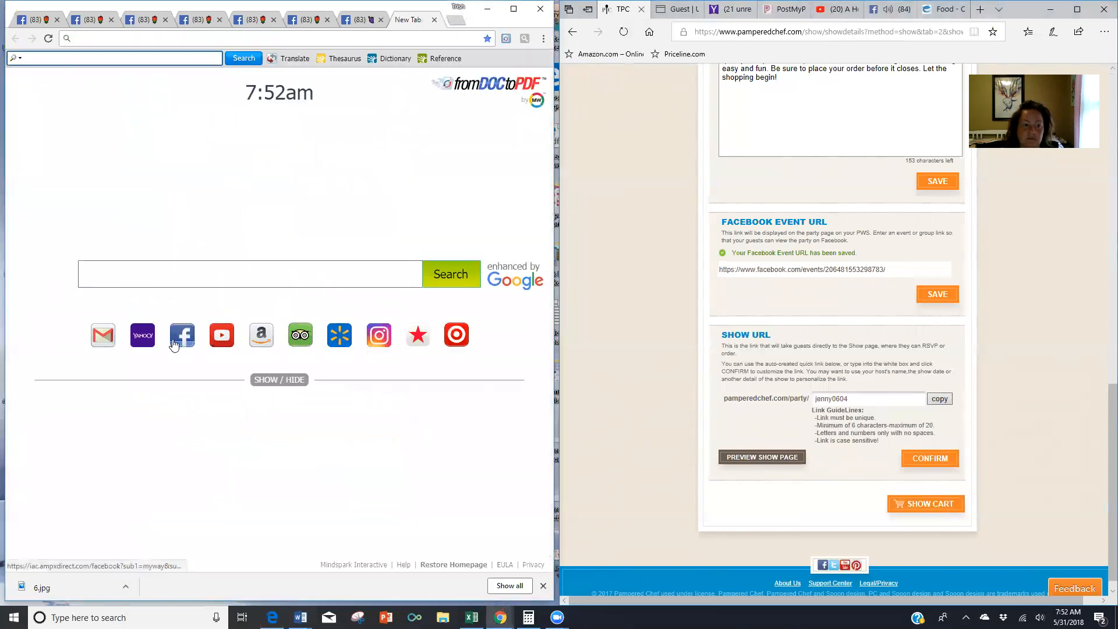
click(178, 337)
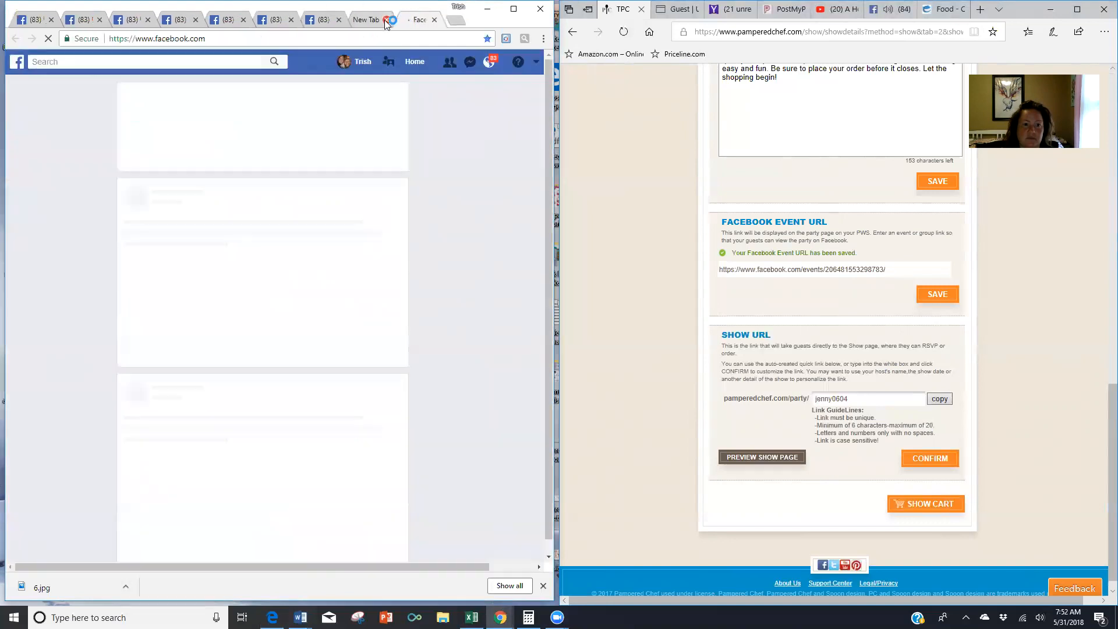
click(386, 22)
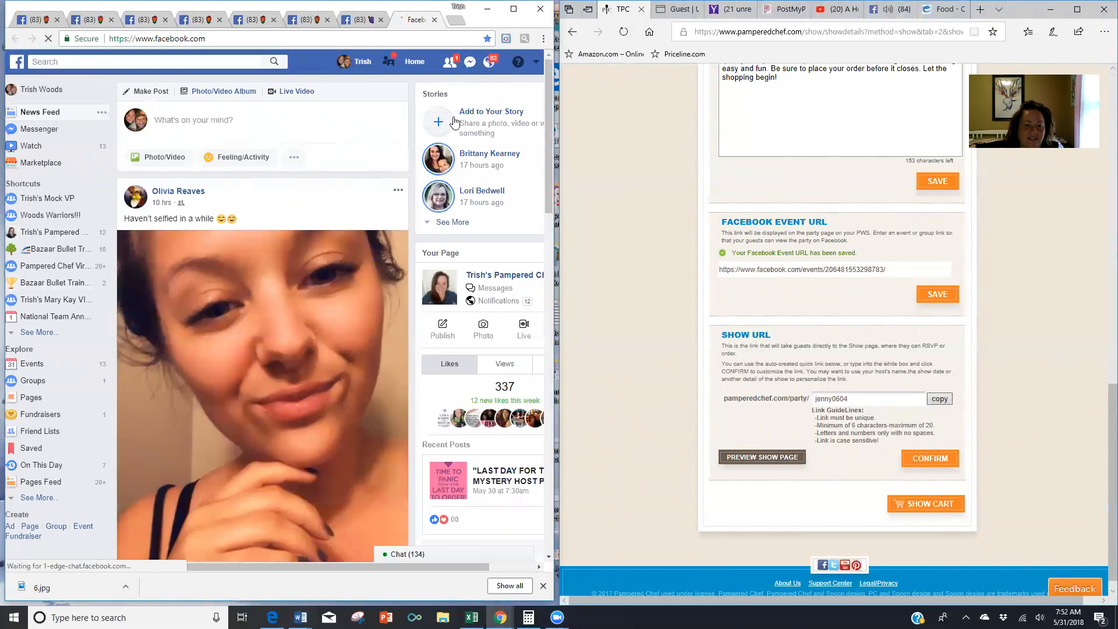
click(470, 62)
click(294, 459)
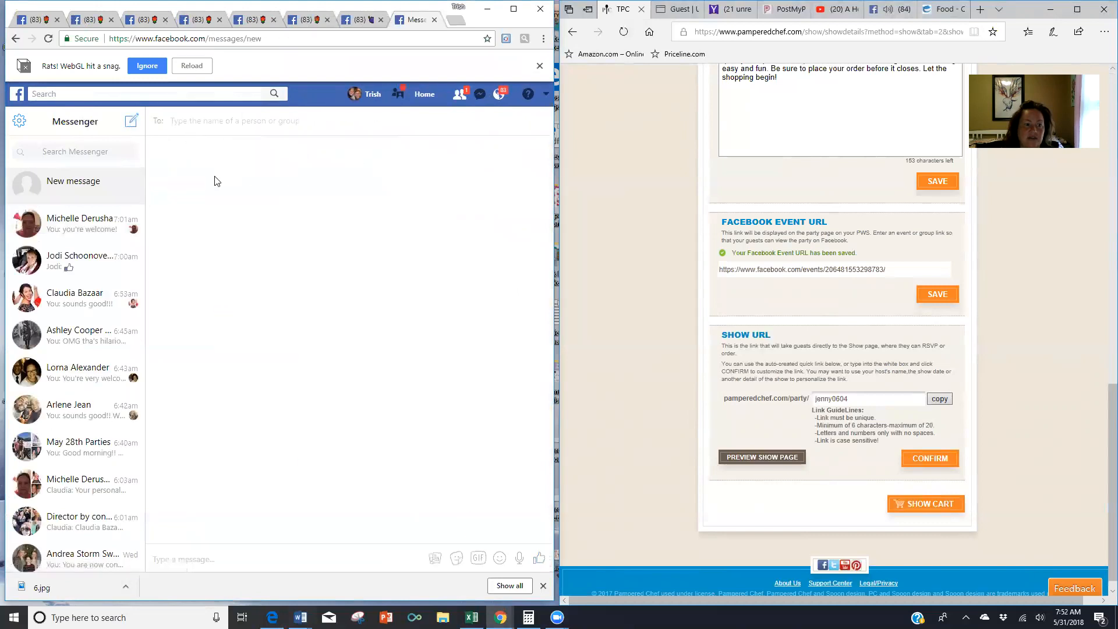
- Add both party hosts as recipients of a new group message
text(jenny)
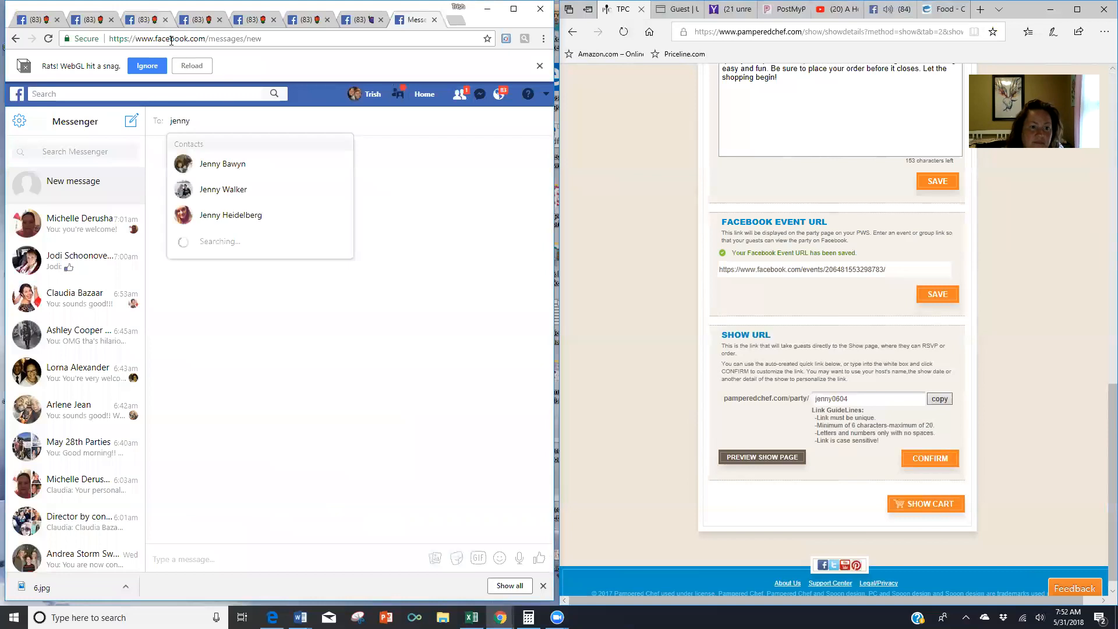
click(230, 219)
text(chelsea)
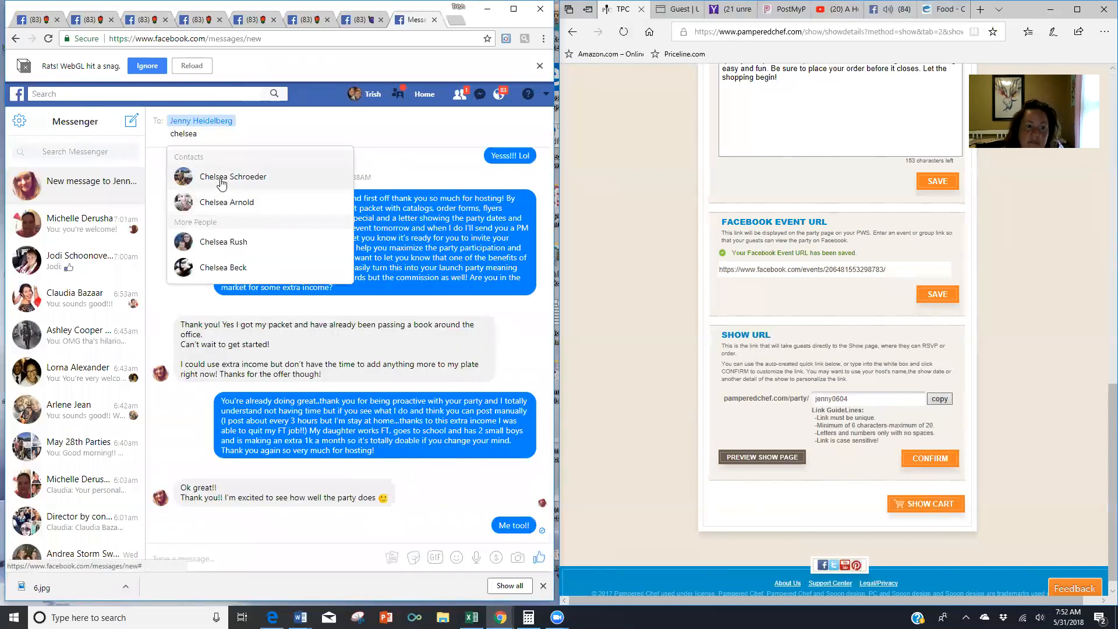
click(220, 178)
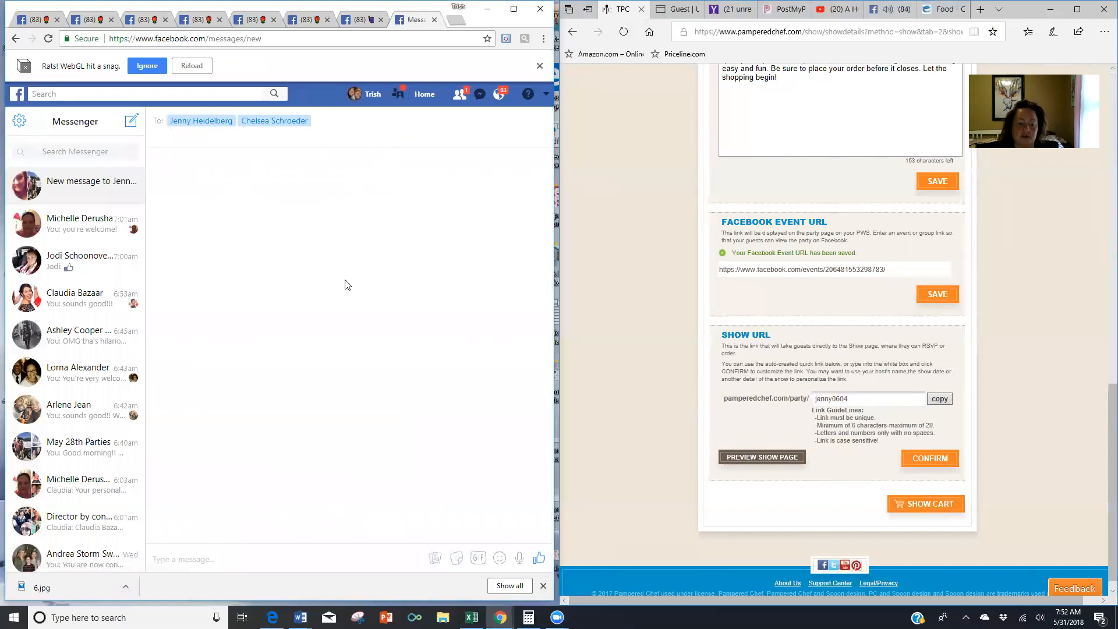
mouse_move(300, 617)
click(281, 577)
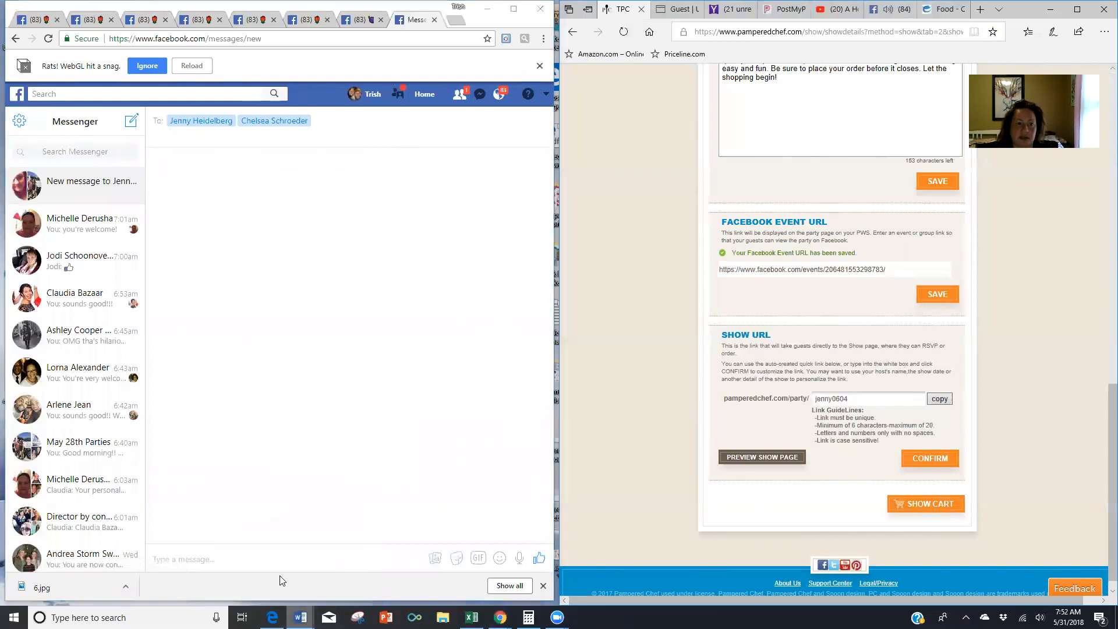
- Scroll the Host Coaching document down to the INITIAL PM WHEN EVENT IS CREATED section
scroll(260, 277, down, 10)
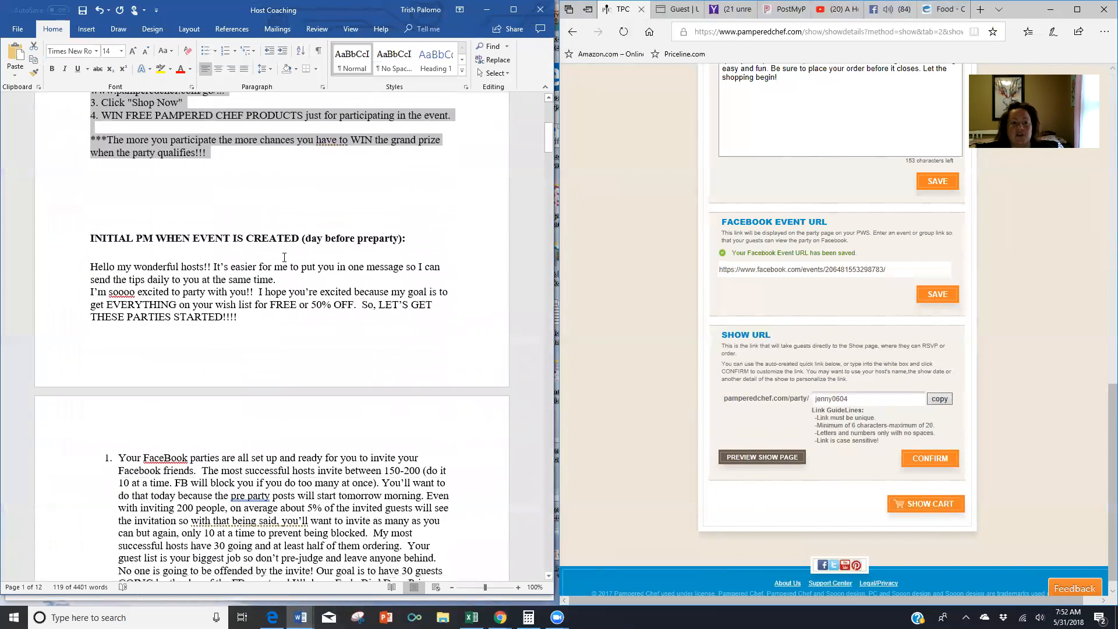
scroll(148, 139, down, 1)
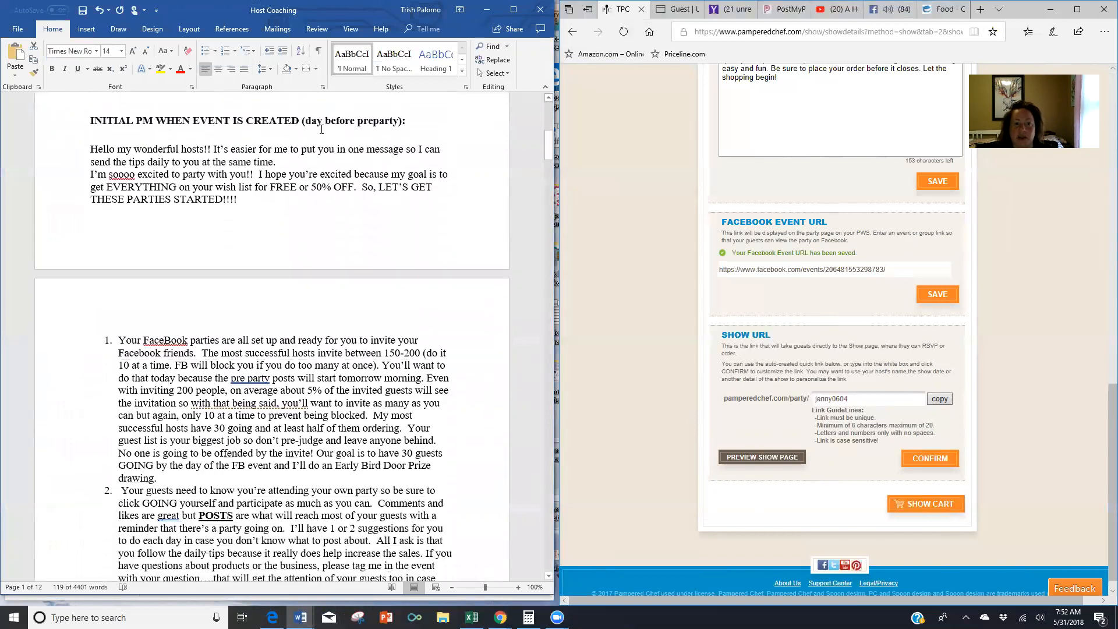
scroll(439, 141, down, 1)
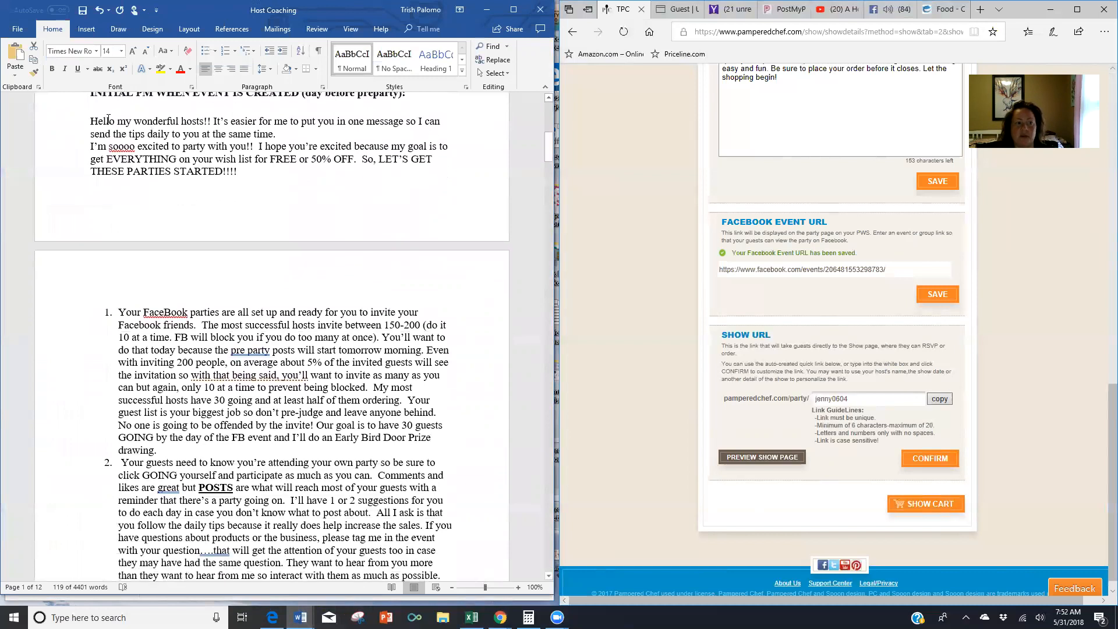
scroll(330, 387, down, 4)
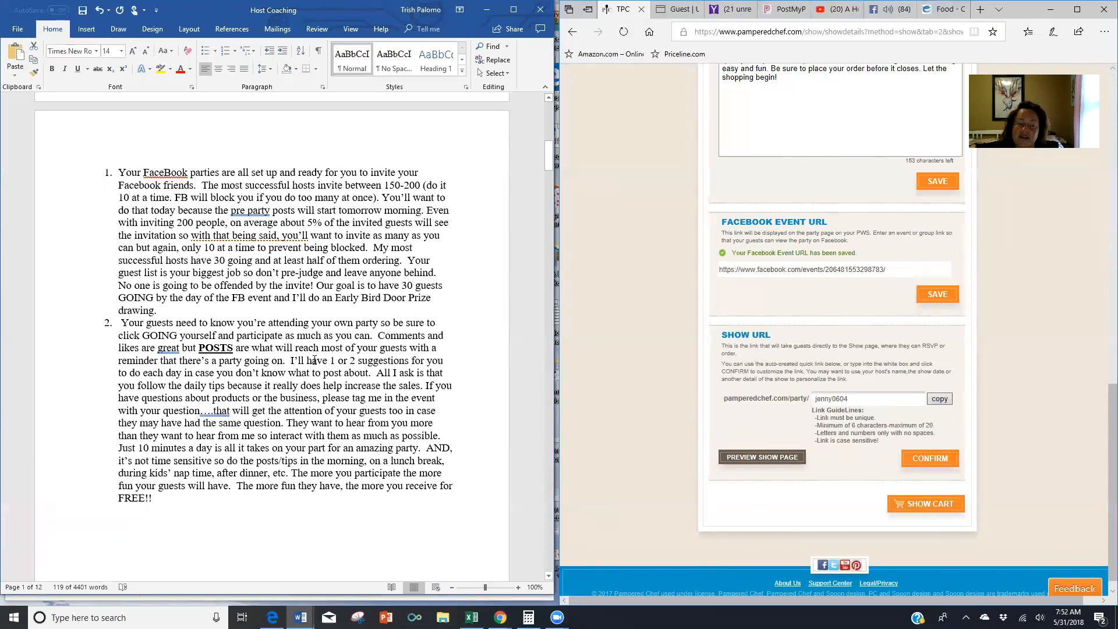
scroll(314, 360, down, 2)
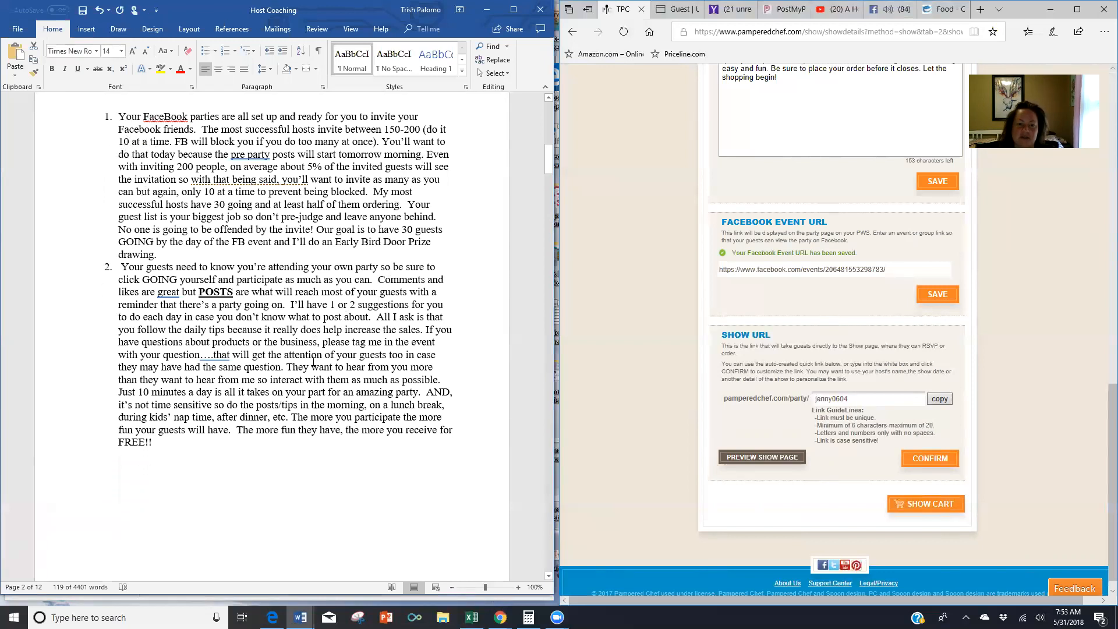
scroll(313, 362, up, 2)
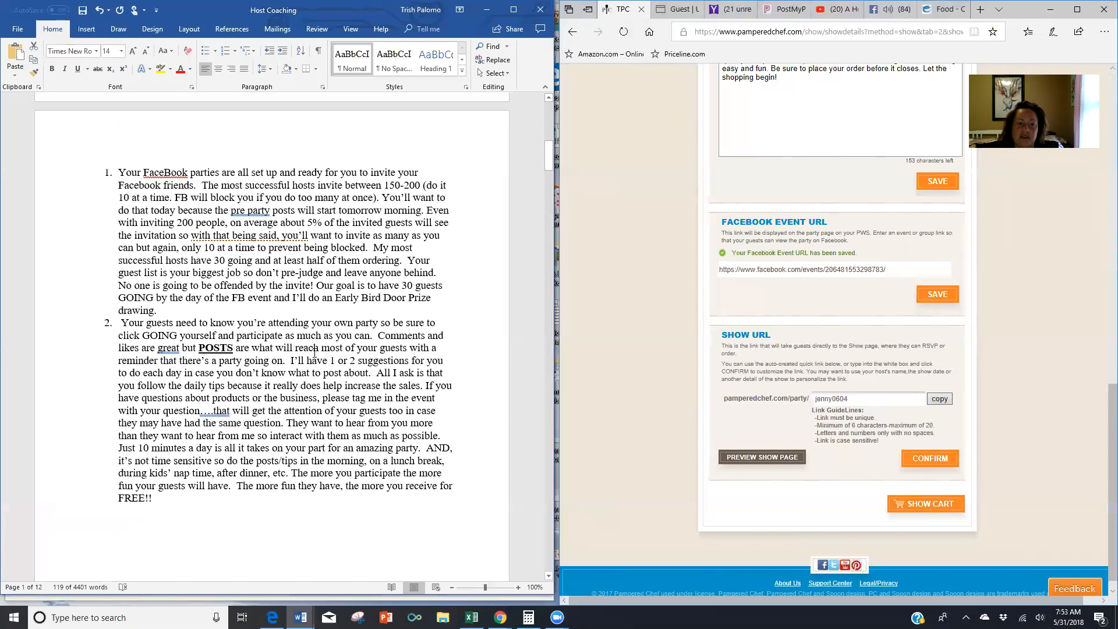
scroll(314, 353, down, 2)
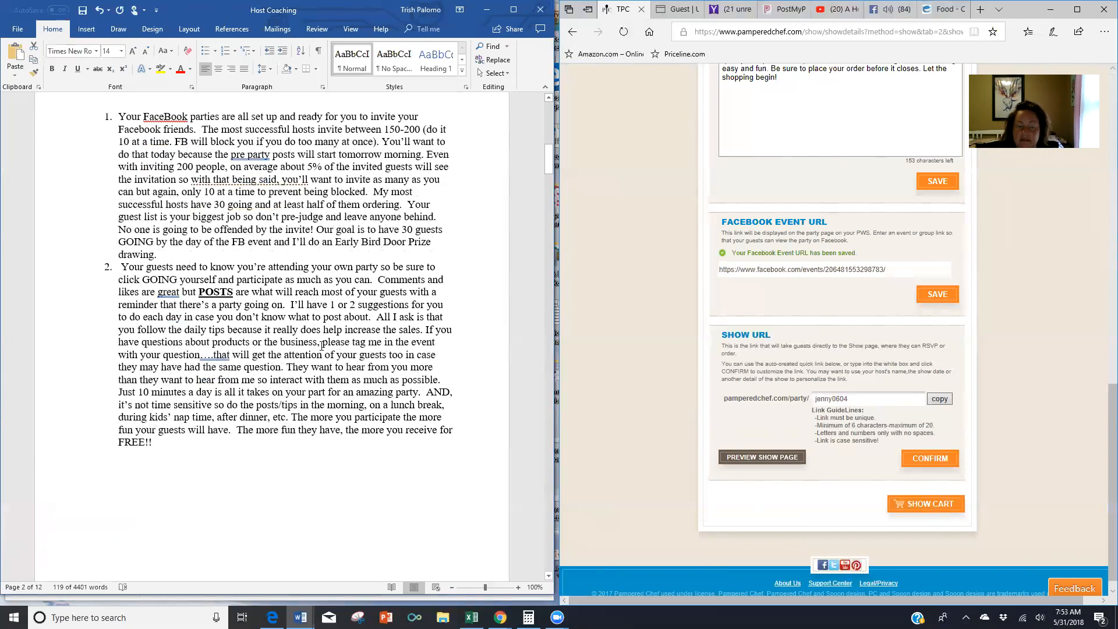
scroll(319, 342, down, 3)
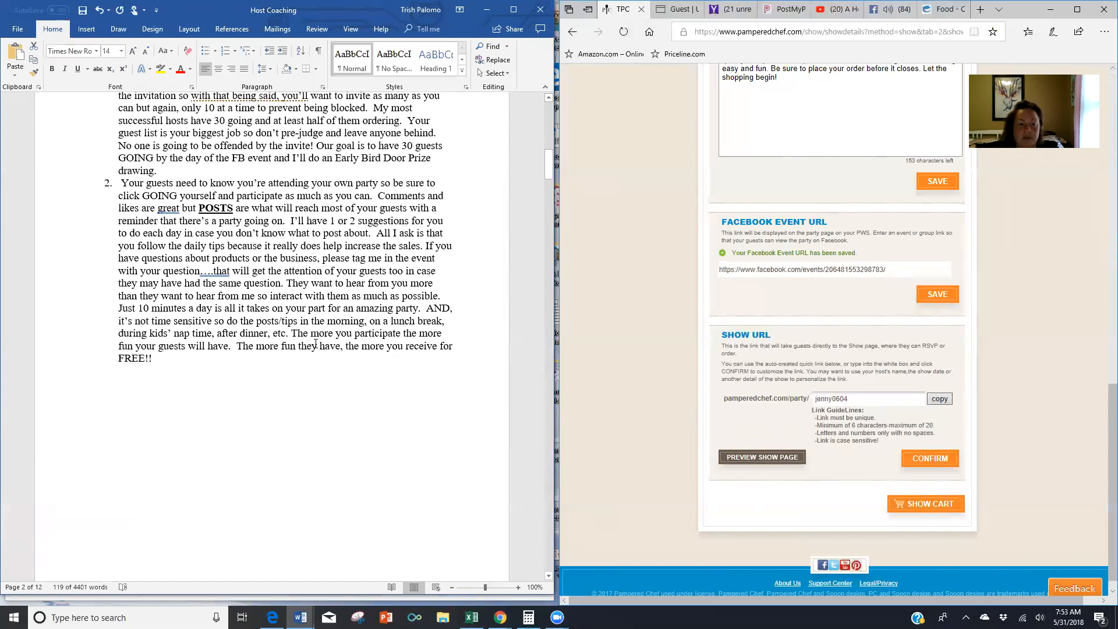
scroll(317, 343, down, 6)
scroll(320, 341, up, 16)
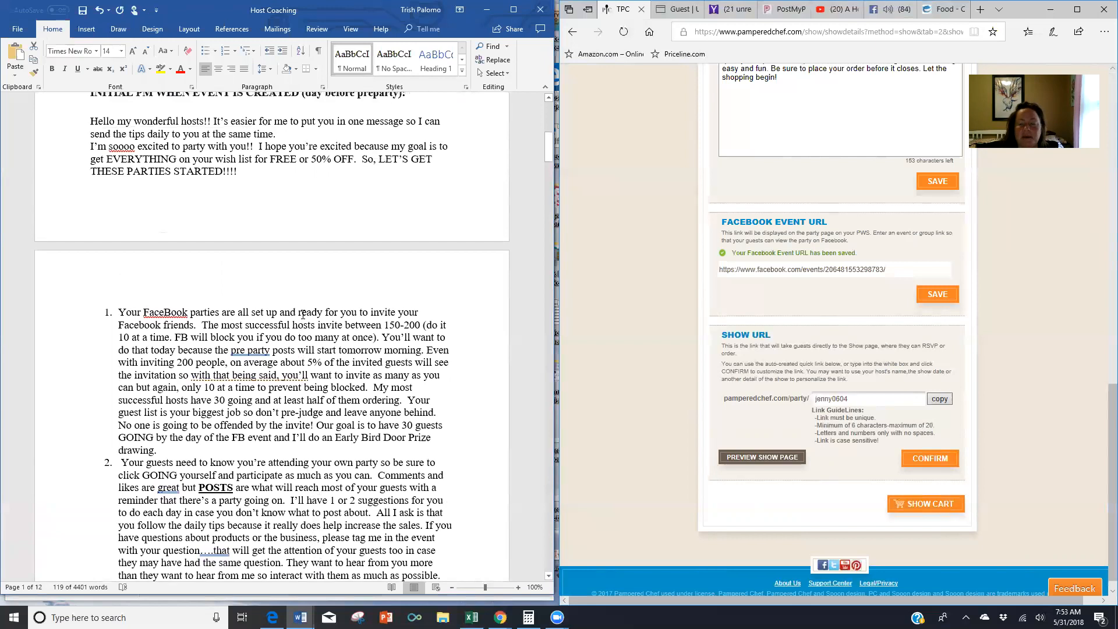